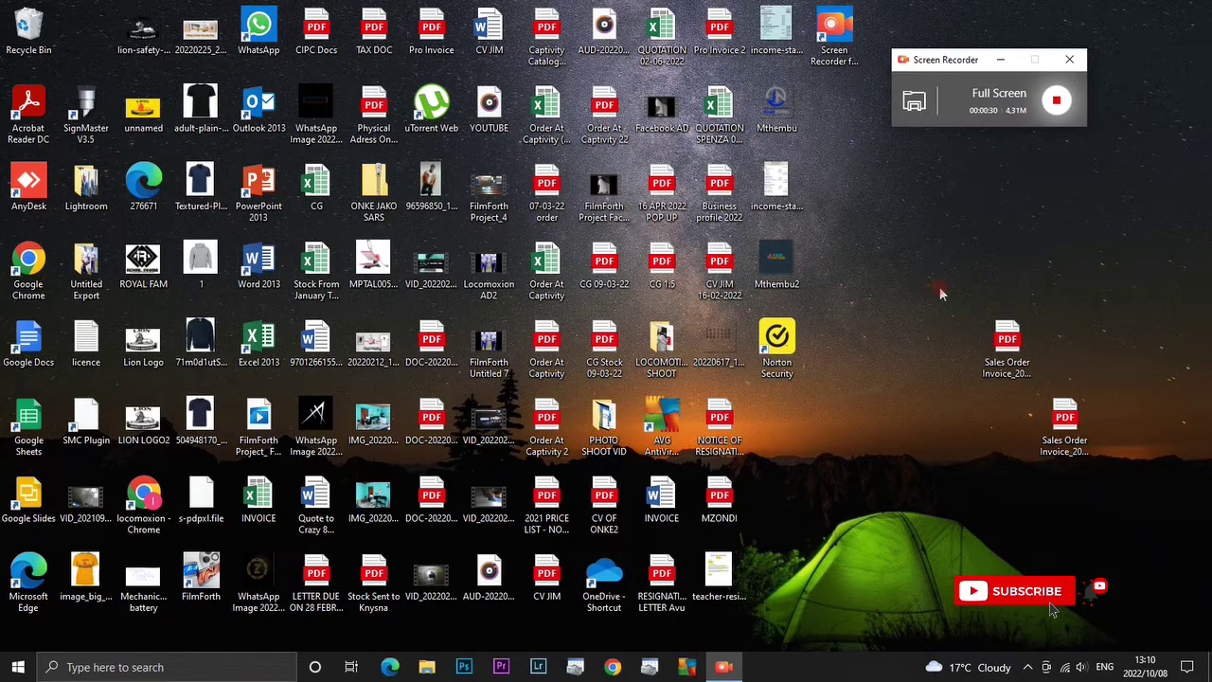
- Launch SignMaster CUT without updating and create a new blank A4 document in millimetres
{"action": "left_click", "coordinate": [93, 121]}
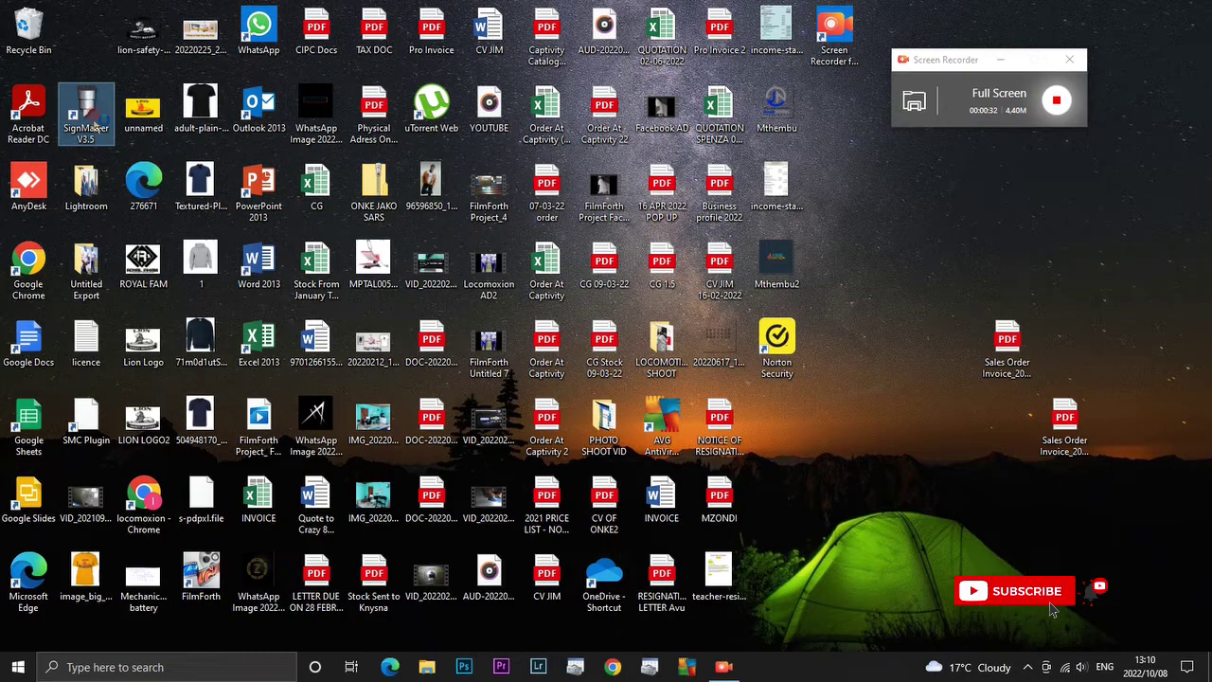
{"action": "left_click", "coordinate": [92, 121]}
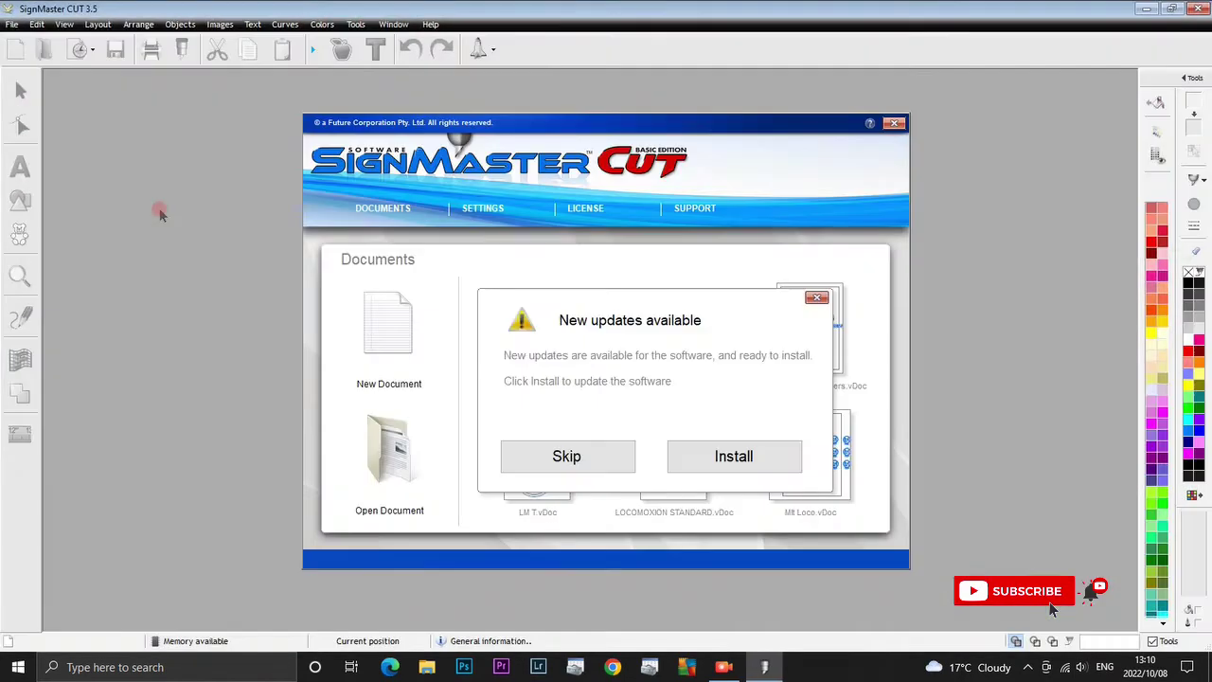
{"action": "left_click", "coordinate": [539, 451]}
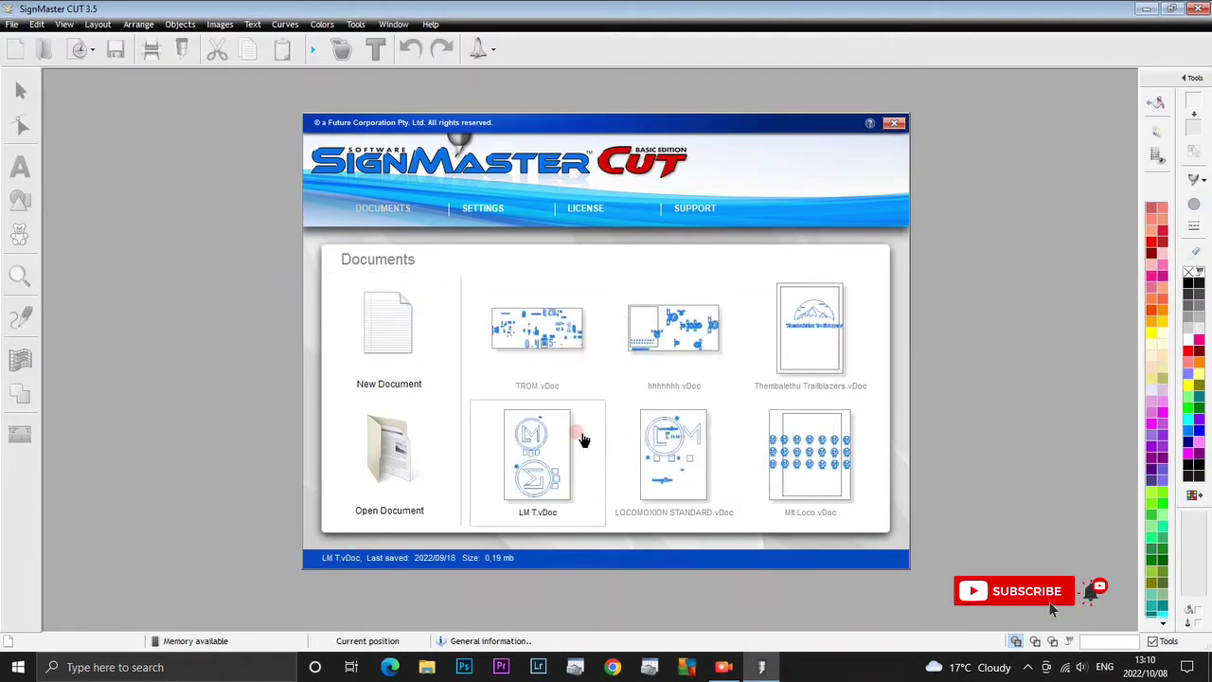
{"action": "left_click", "coordinate": [894, 123]}
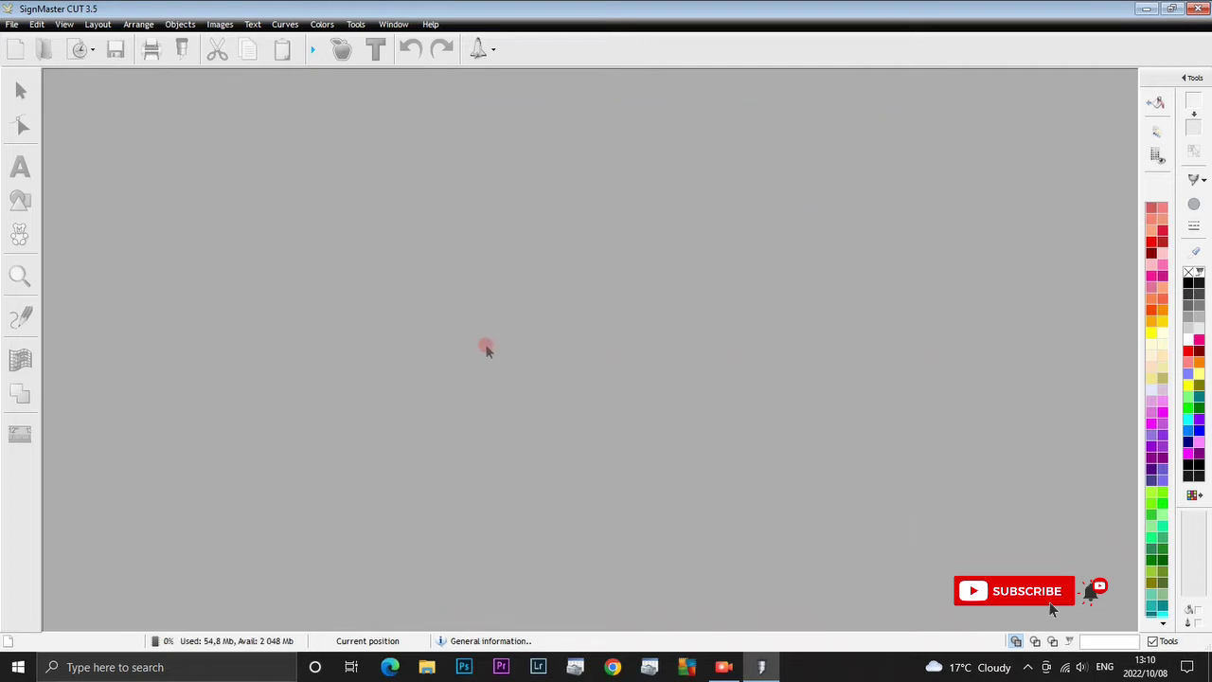
{"action": "left_click", "coordinate": [16, 24]}
{"action": "mouse_move", "coordinate": [62, 46]}
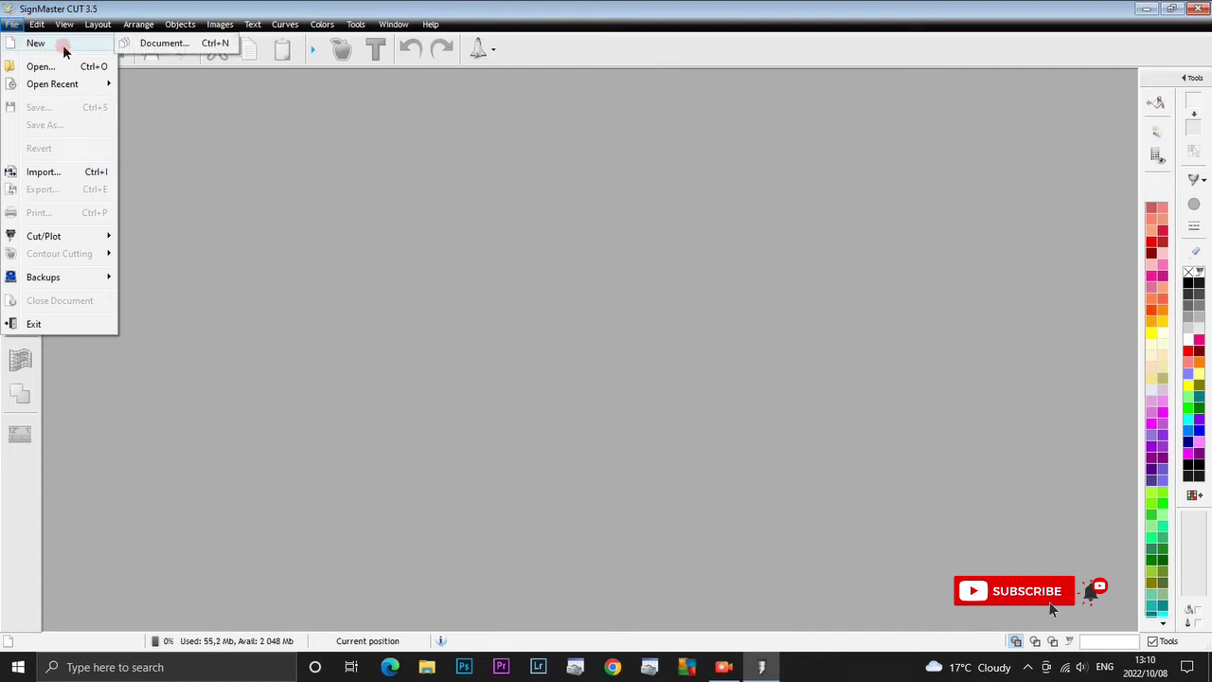
{"action": "left_click", "coordinate": [154, 46]}
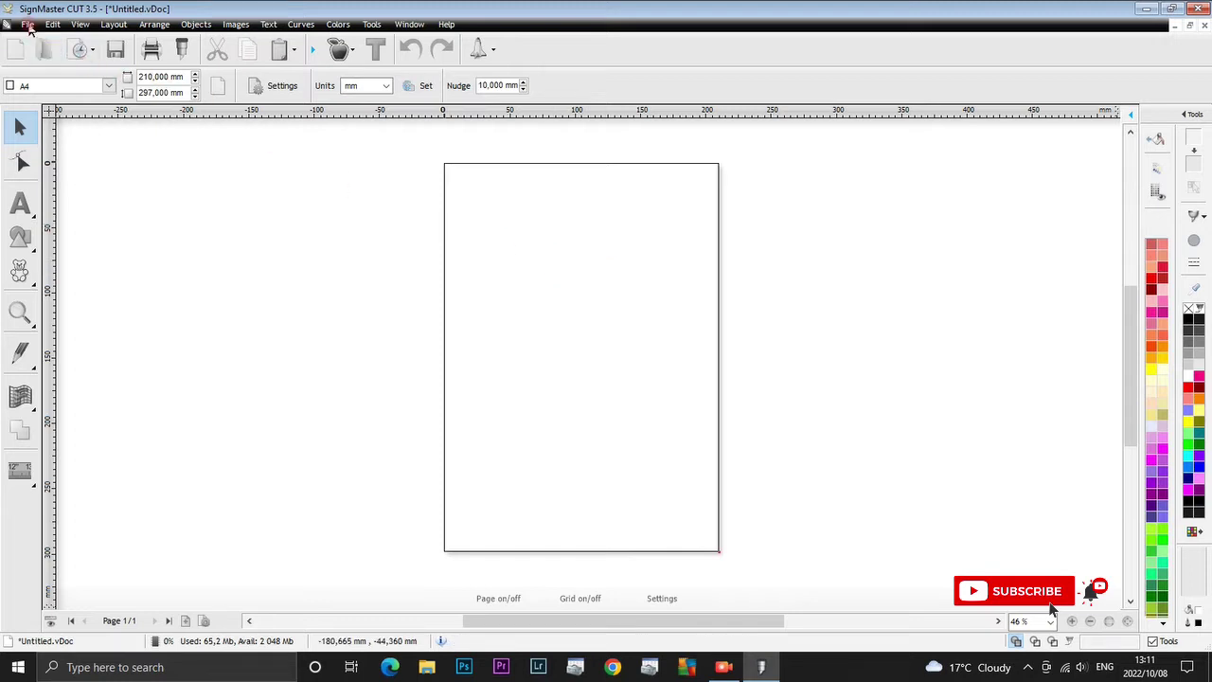
- Import the LINO'S BABY SHOWER image file 20221006_212917.png
{"action": "left_click", "coordinate": [28, 24]}
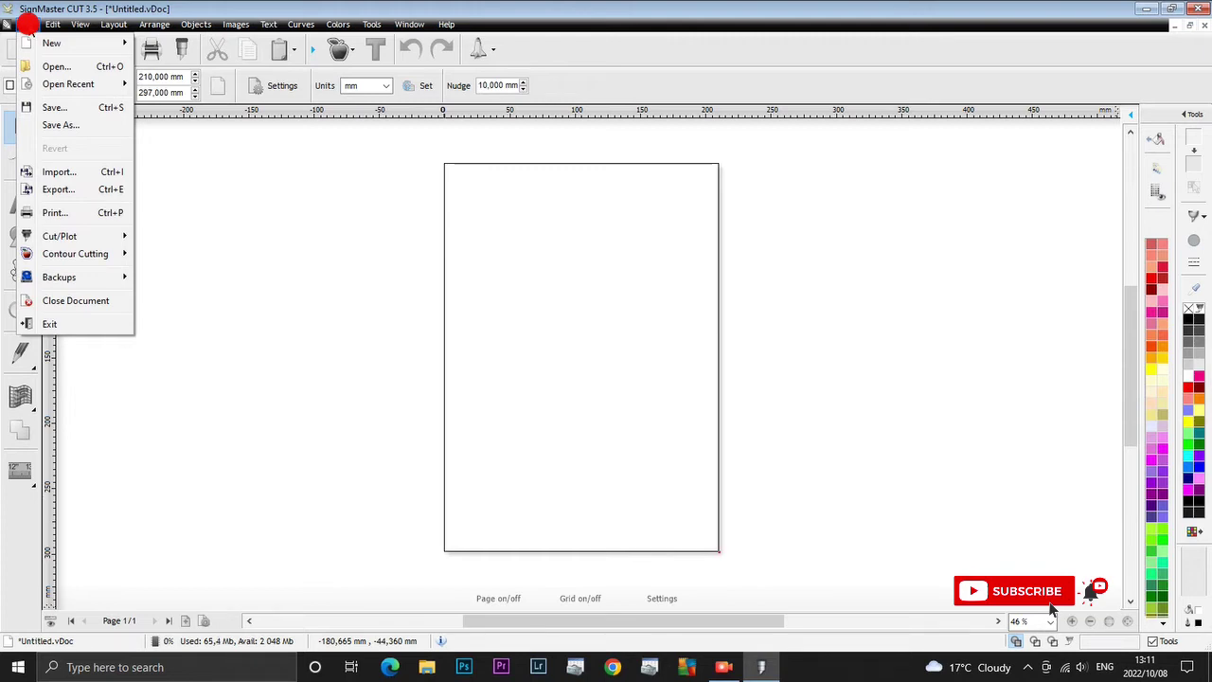
{"action": "left_click", "coordinate": [89, 171]}
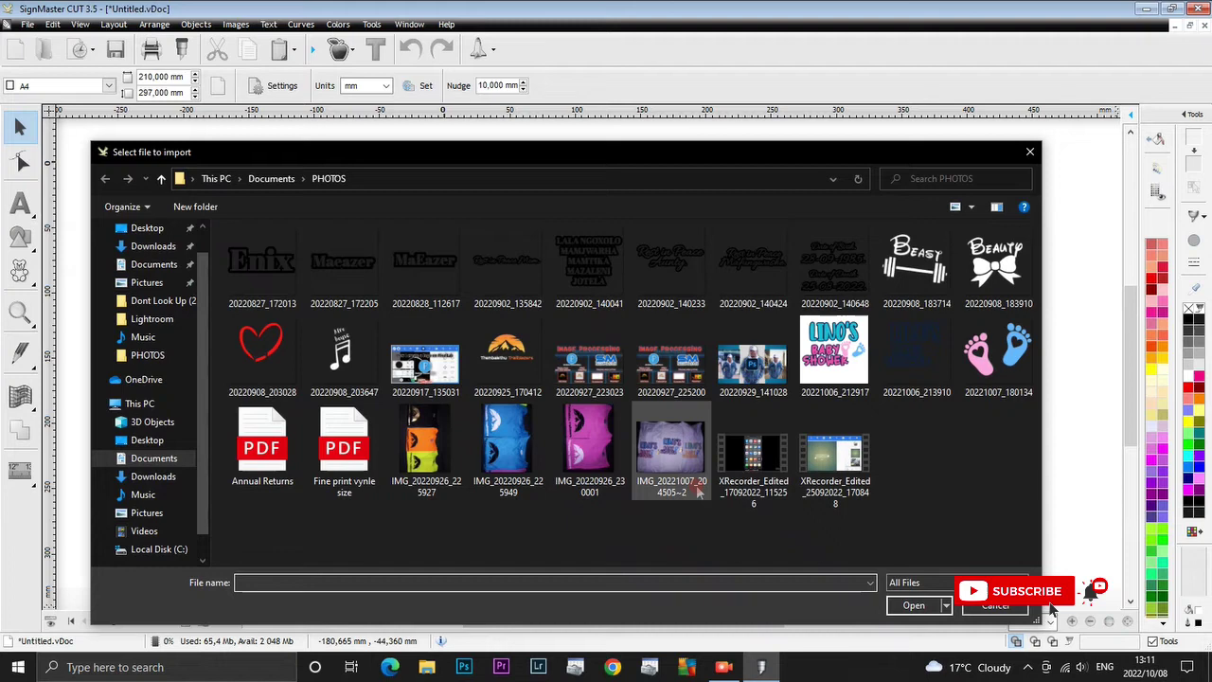
{"action": "left_click", "coordinate": [835, 358]}
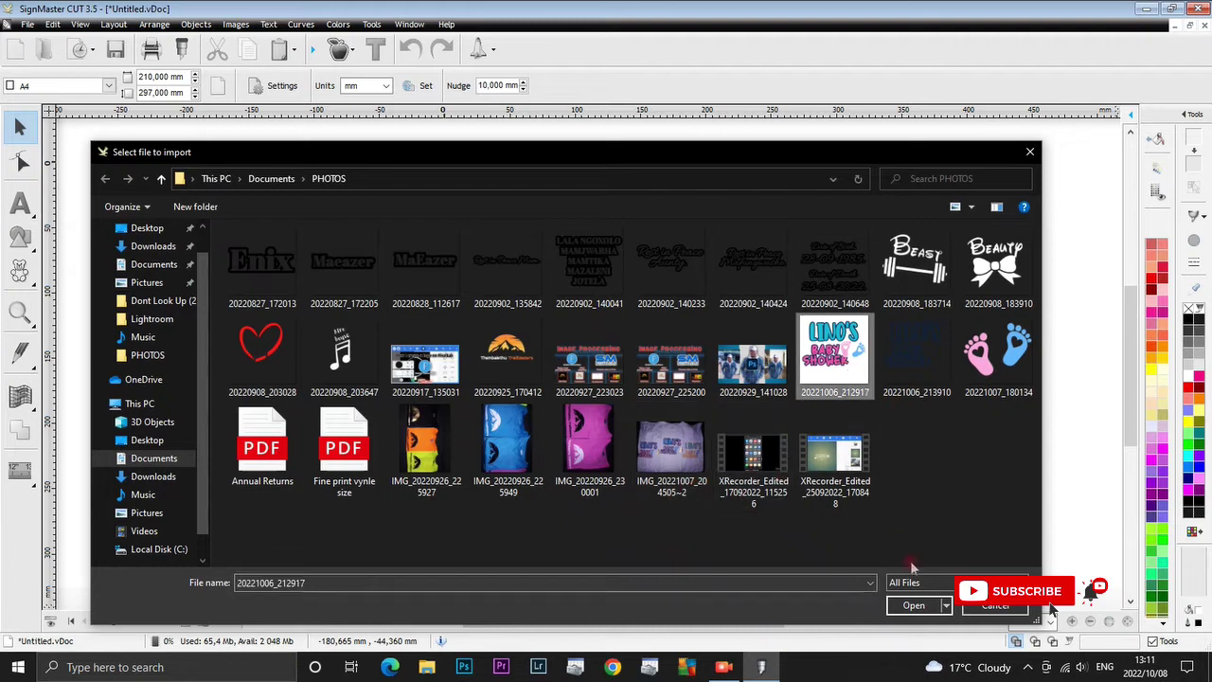
{"action": "left_click", "coordinate": [913, 606]}
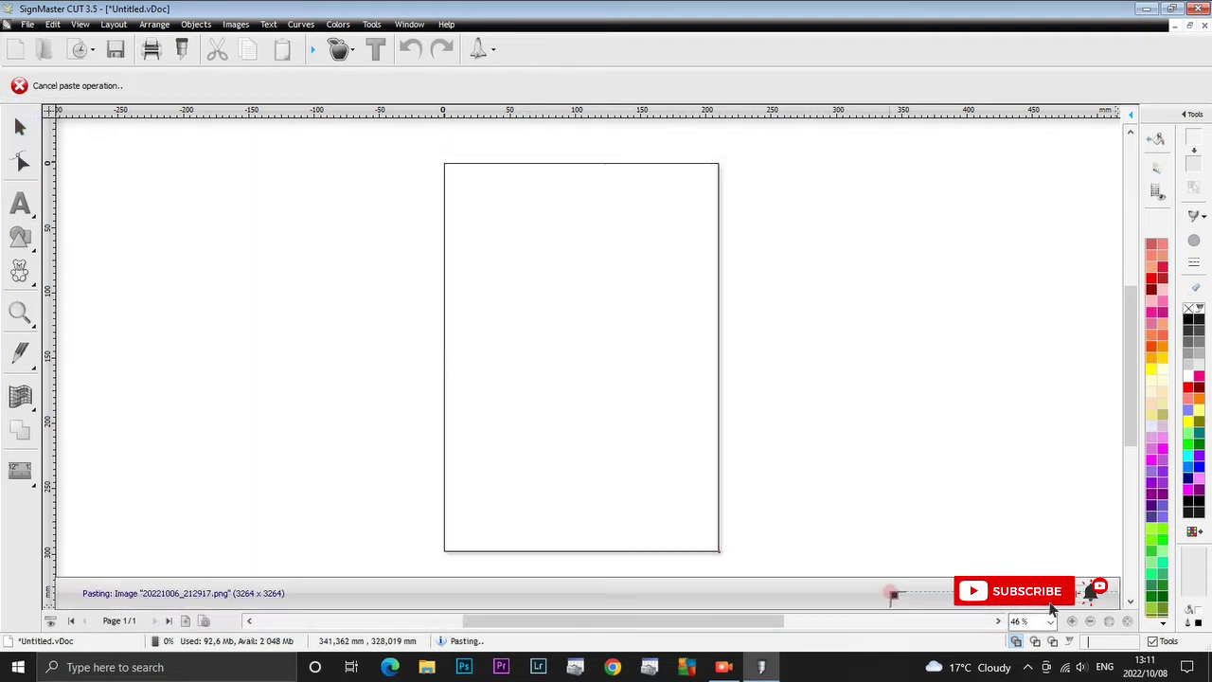
- Place the imported image and scale it down to 180.939 × 180.939 mm on the A4 page
{"action": "left_click", "coordinate": [463, 167]}
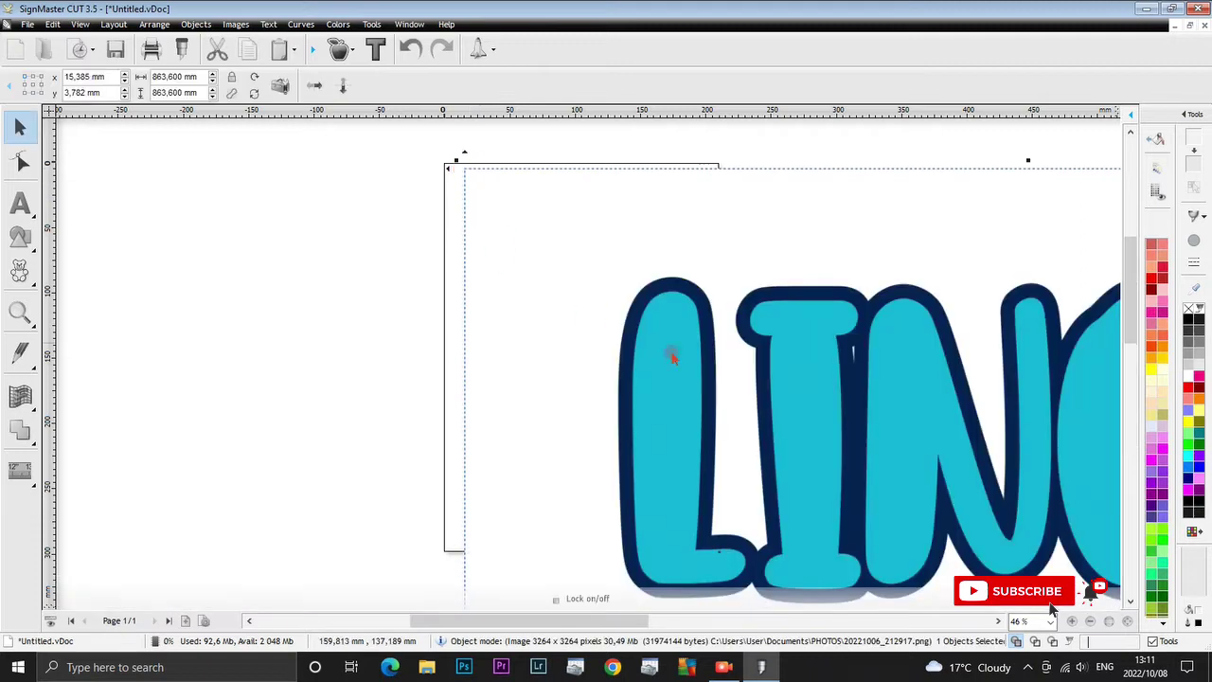
{"action": "scroll", "coordinate": [672, 357], "scroll_direction": "down", "scroll_amount": 5}
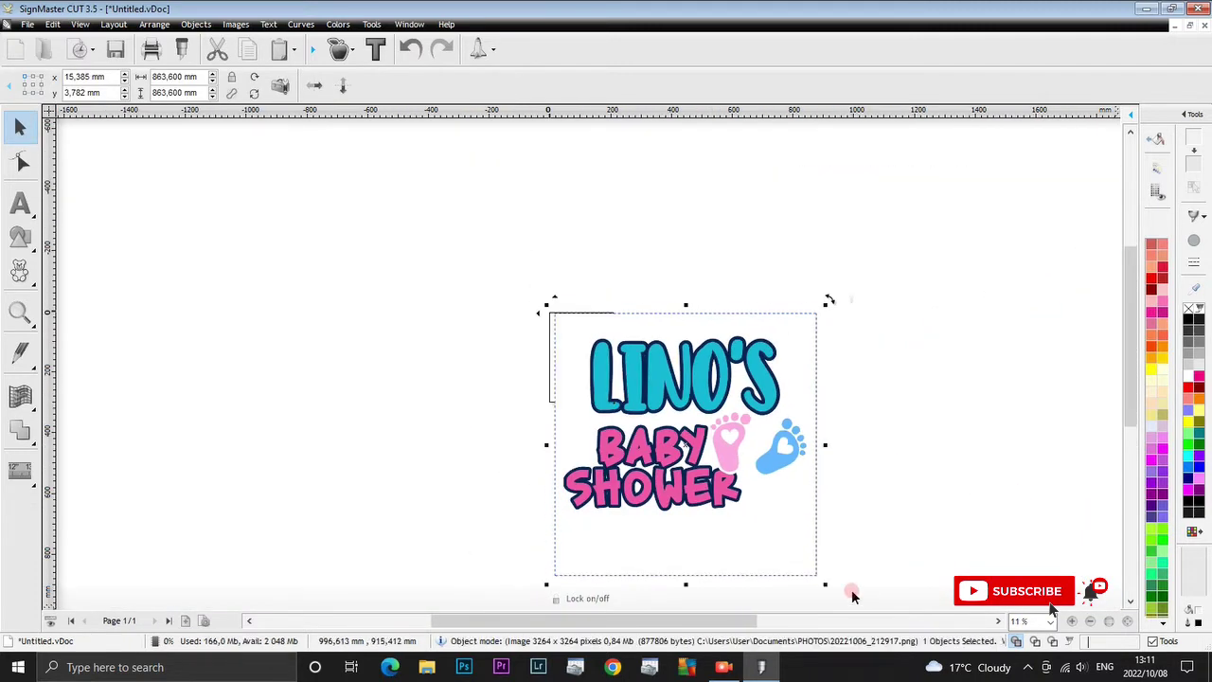
{"action": "left_click_drag", "start_coordinate": [825, 585], "coordinate": [632, 388]}
{"action": "scroll", "coordinate": [597, 374], "scroll_direction": "up", "scroll_amount": 5}
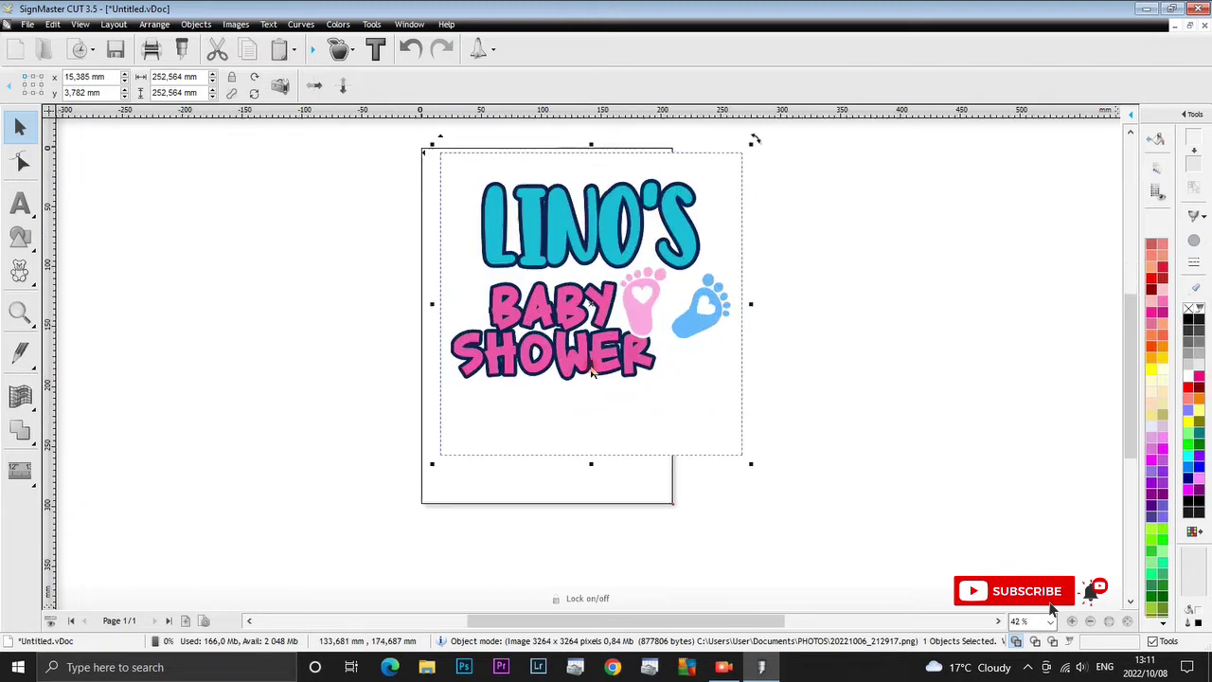
{"action": "scroll", "coordinate": [591, 374], "scroll_direction": "up", "scroll_amount": 2}
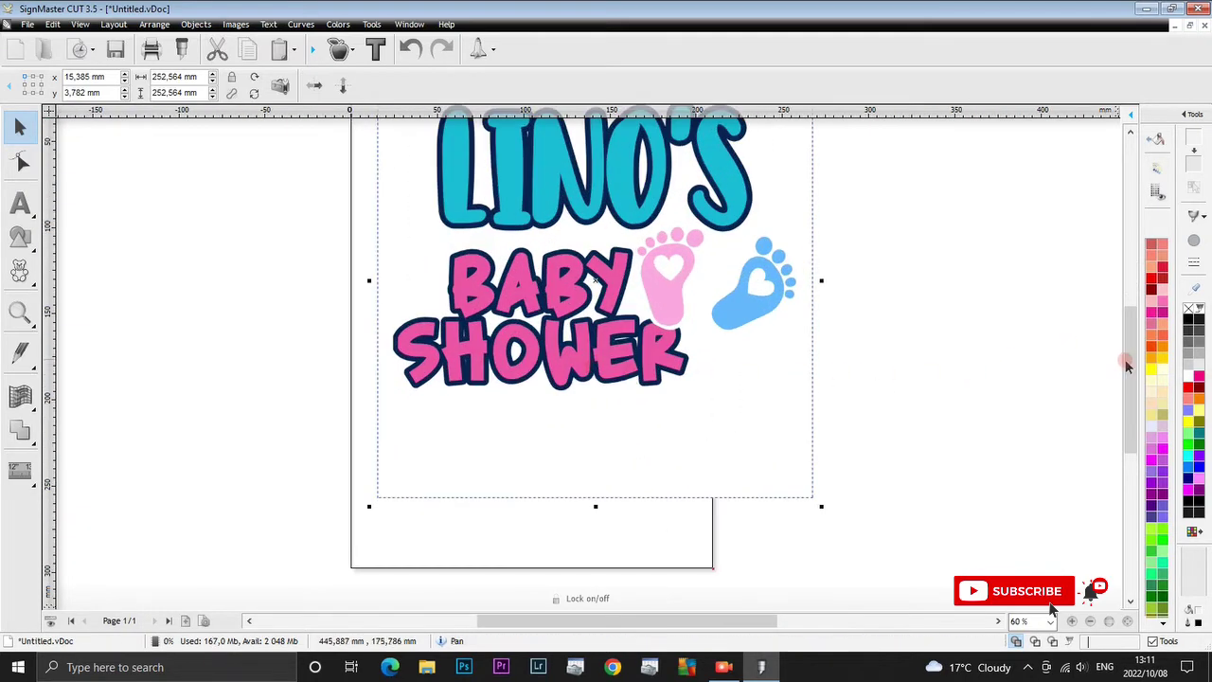
{"action": "left_click_drag", "start_coordinate": [1127, 366], "coordinate": [1123, 333]}
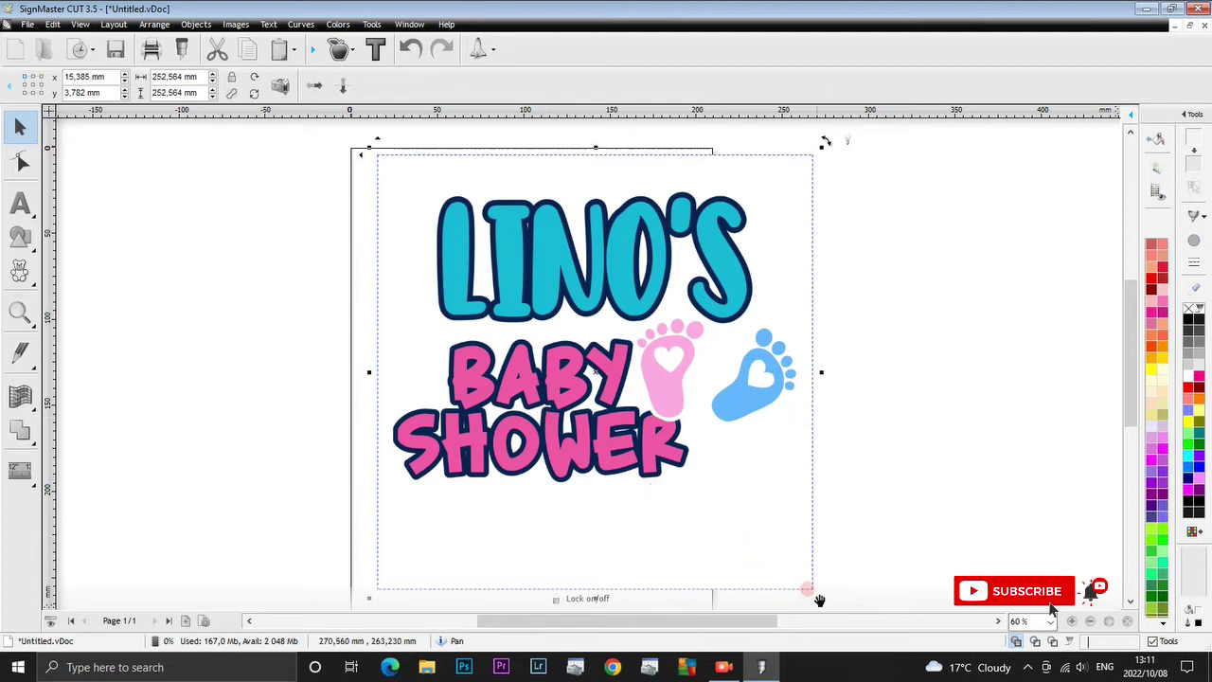
{"action": "left_click_drag", "start_coordinate": [811, 582], "coordinate": [660, 452]}
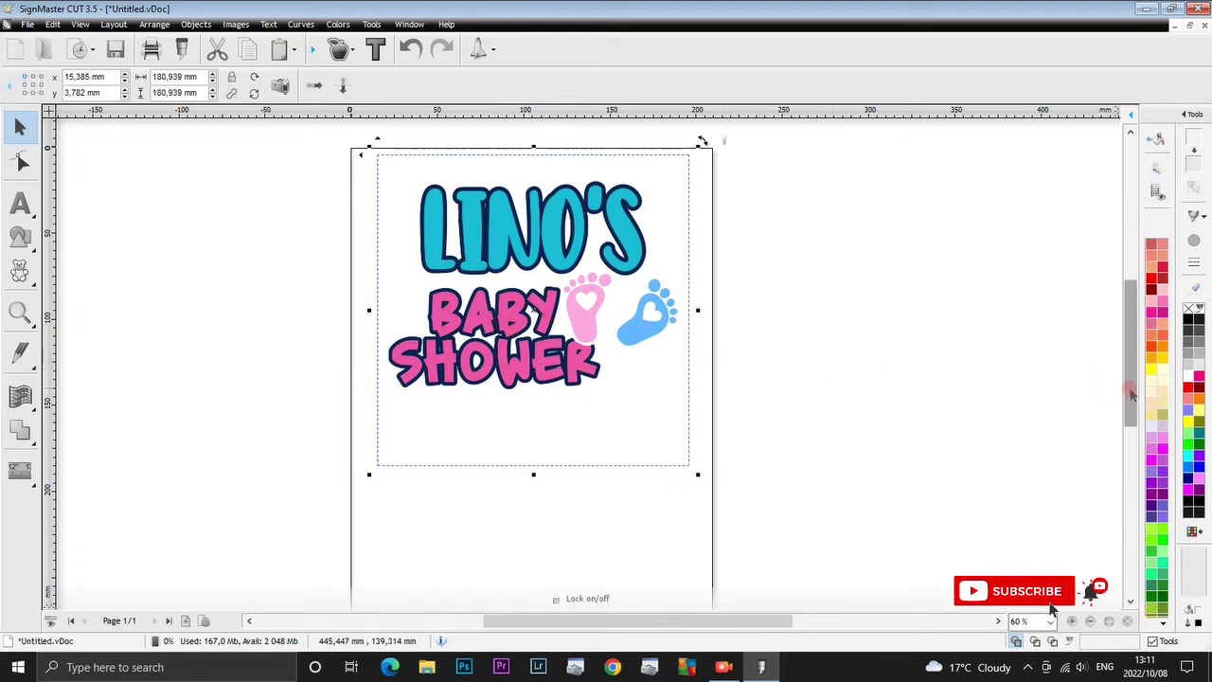
{"action": "left_click_drag", "start_coordinate": [1129, 390], "coordinate": [1112, 384]}
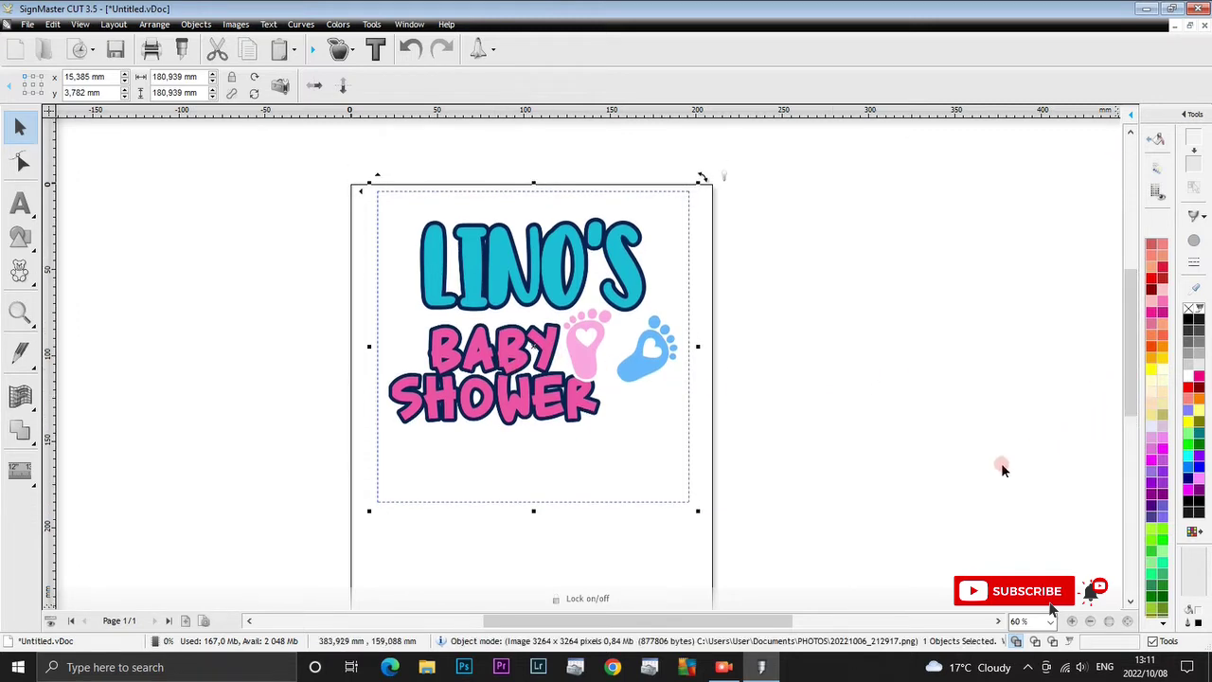
{"action": "left_click", "coordinate": [905, 488]}
- Auto-trace the image into a cut contour, keeping holes, with minimum size 25 and 50% smoothing
{"action": "left_click", "coordinate": [343, 50]}
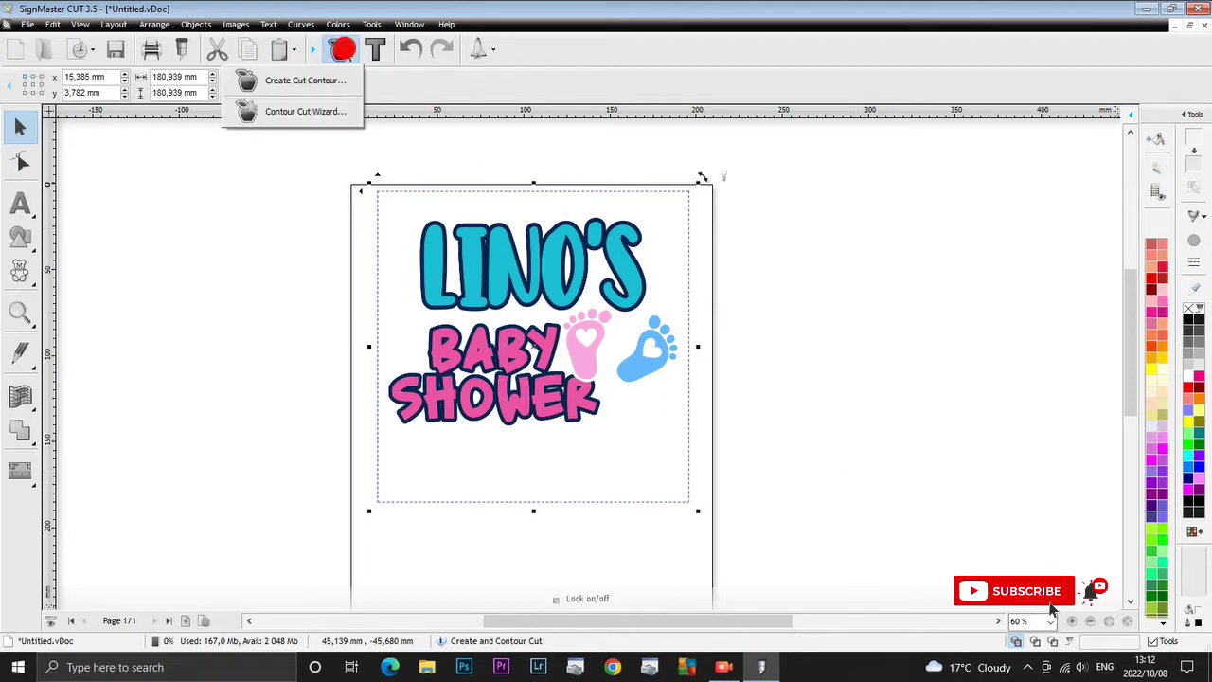
{"action": "left_click", "coordinate": [284, 81]}
{"action": "left_click", "coordinate": [655, 384]}
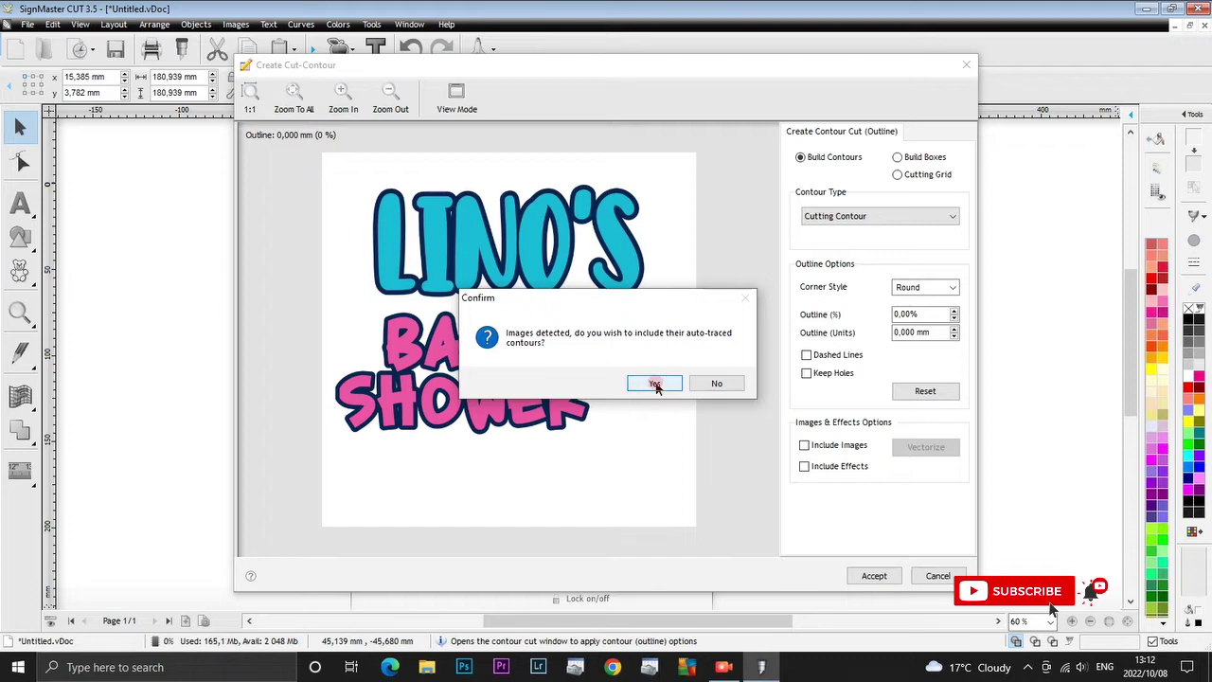
{"action": "left_click", "coordinate": [733, 501]}
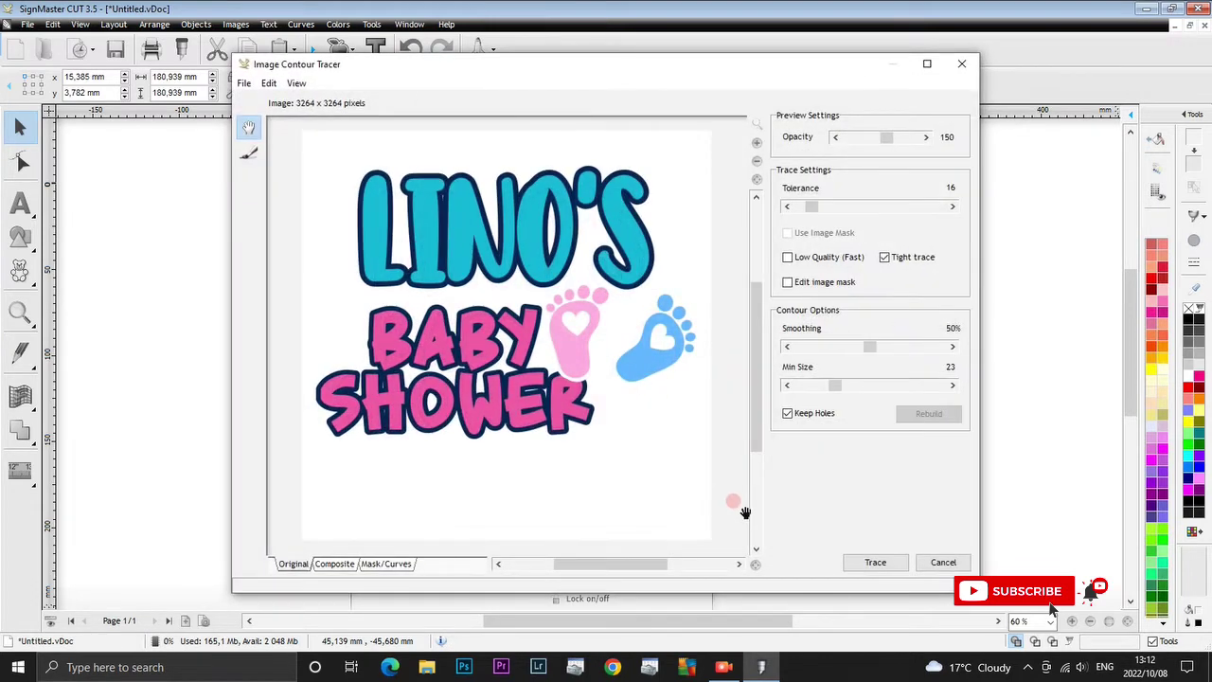
{"action": "left_click", "coordinate": [796, 458]}
{"action": "left_click", "coordinate": [789, 416]}
{"action": "left_click_drag", "start_coordinate": [833, 386], "coordinate": [796, 386]}
{"action": "left_click", "coordinate": [875, 562]}
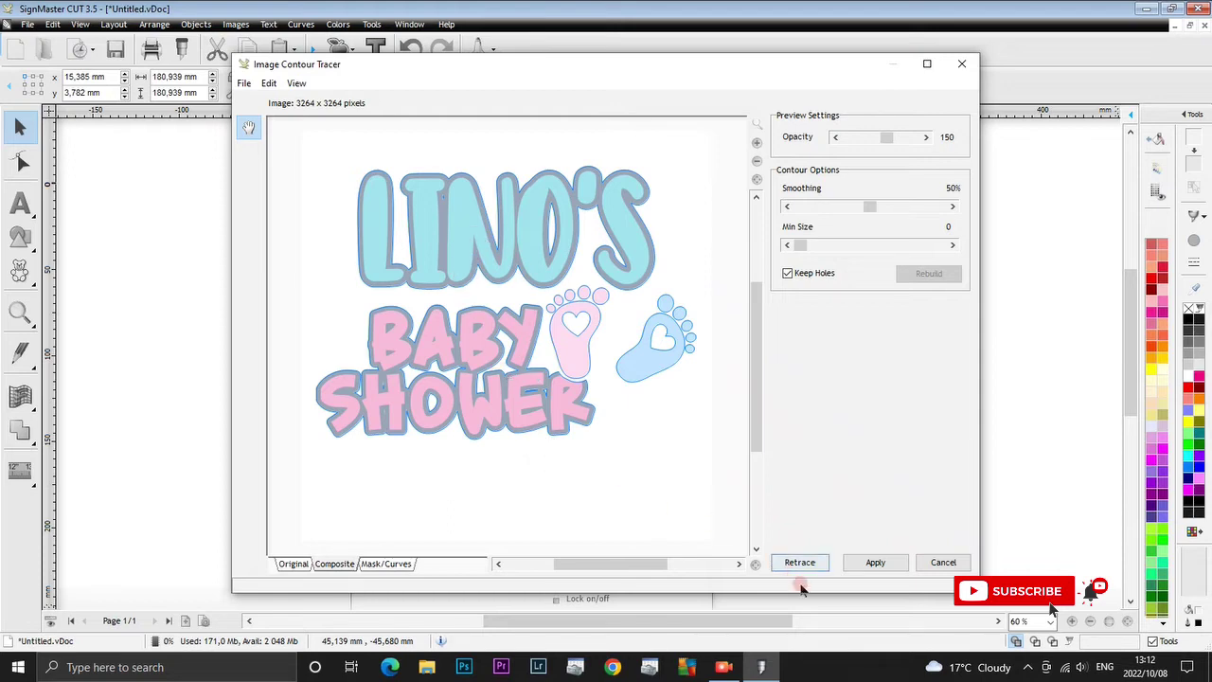
{"action": "left_click", "coordinate": [876, 566]}
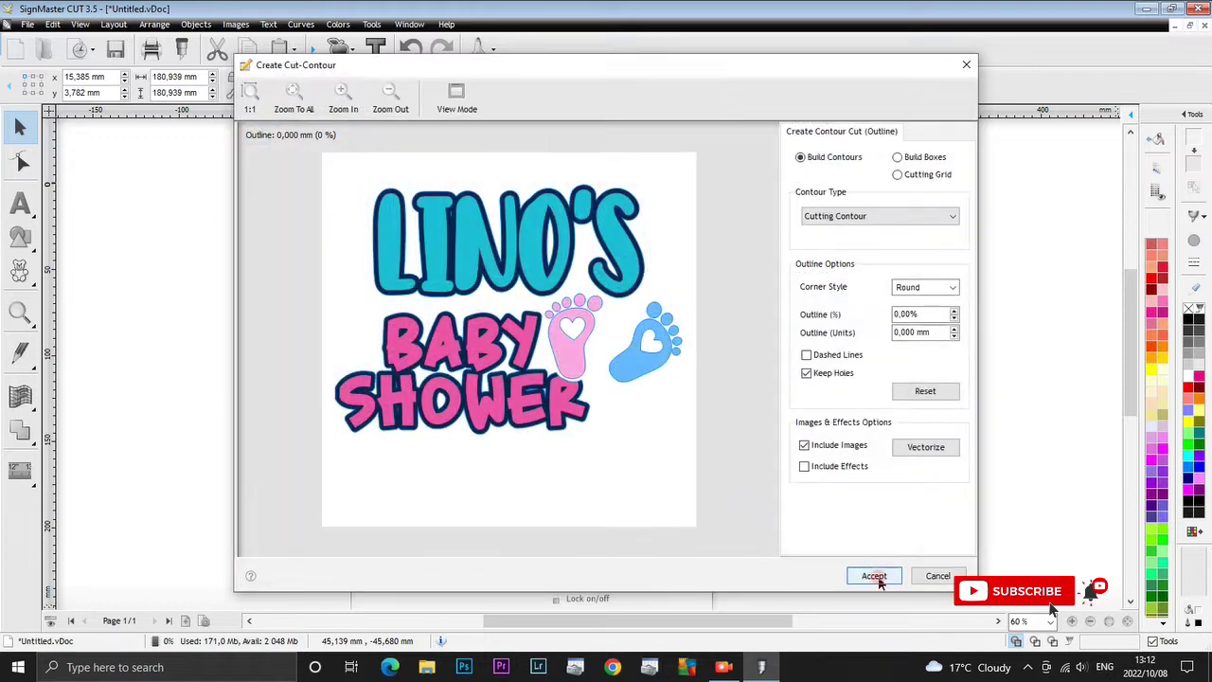
- Accept the cut contour and move the colour image off the page, leaving its outline behind
{"action": "left_click", "coordinate": [873, 577]}
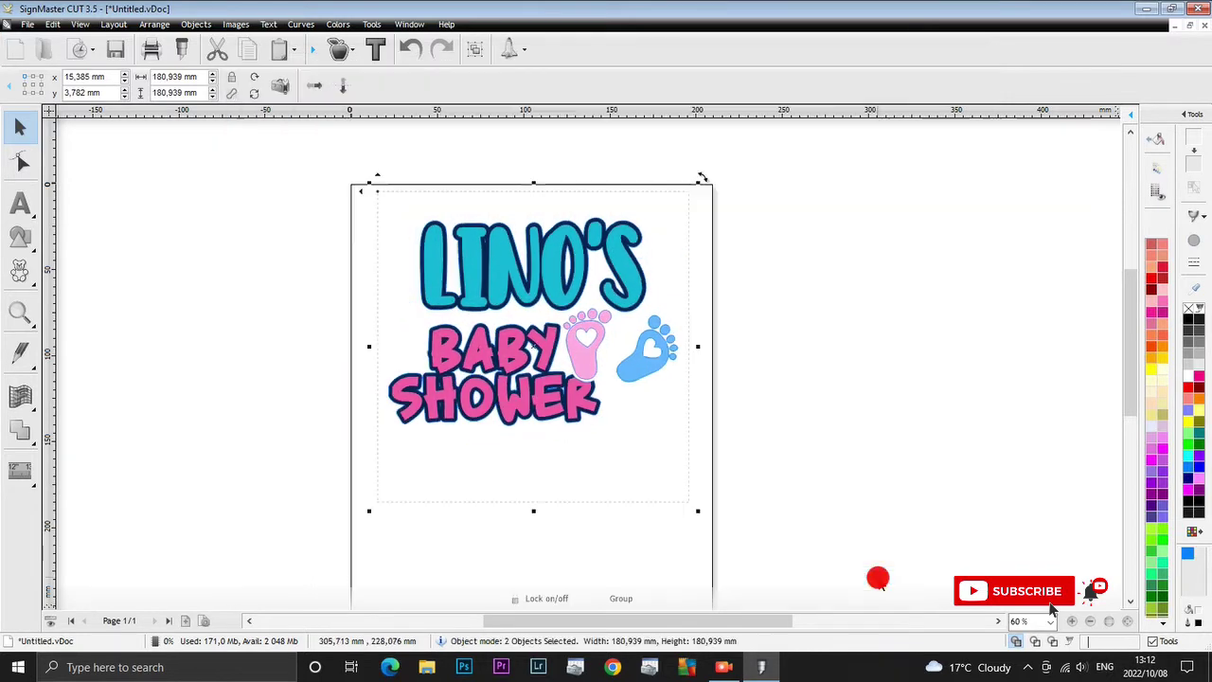
{"action": "left_click", "coordinate": [801, 460]}
{"action": "left_click_drag", "start_coordinate": [554, 348], "coordinate": [872, 351]}
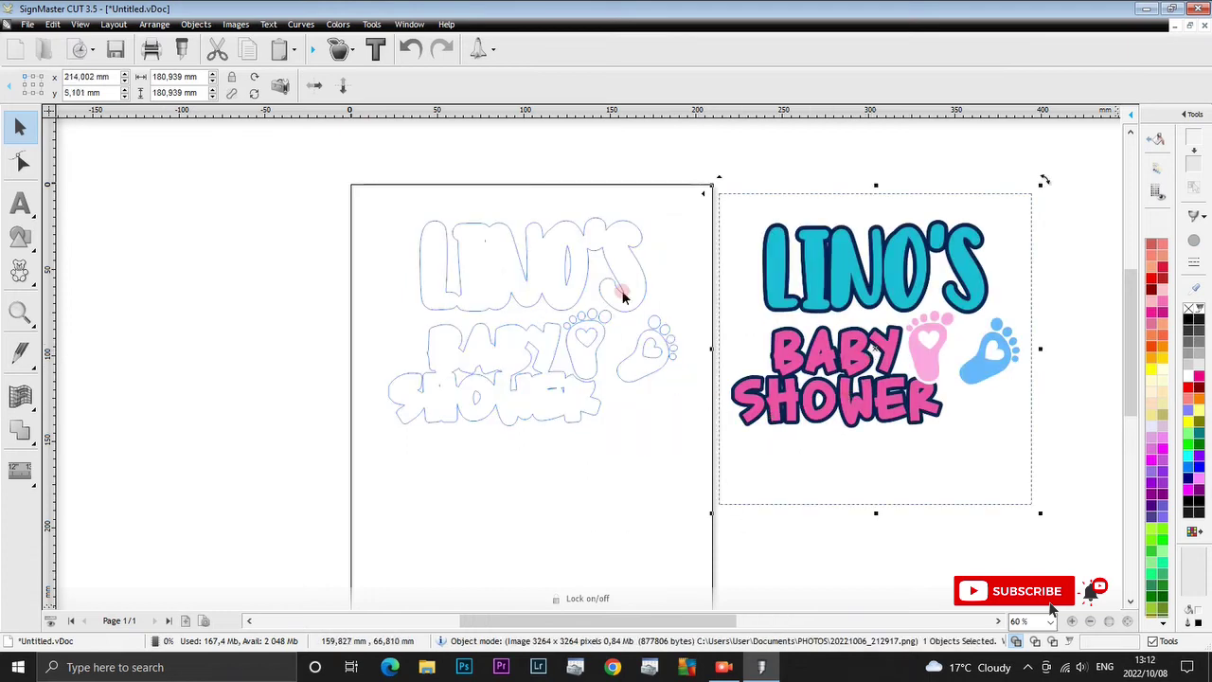
{"action": "left_click", "coordinate": [554, 471]}
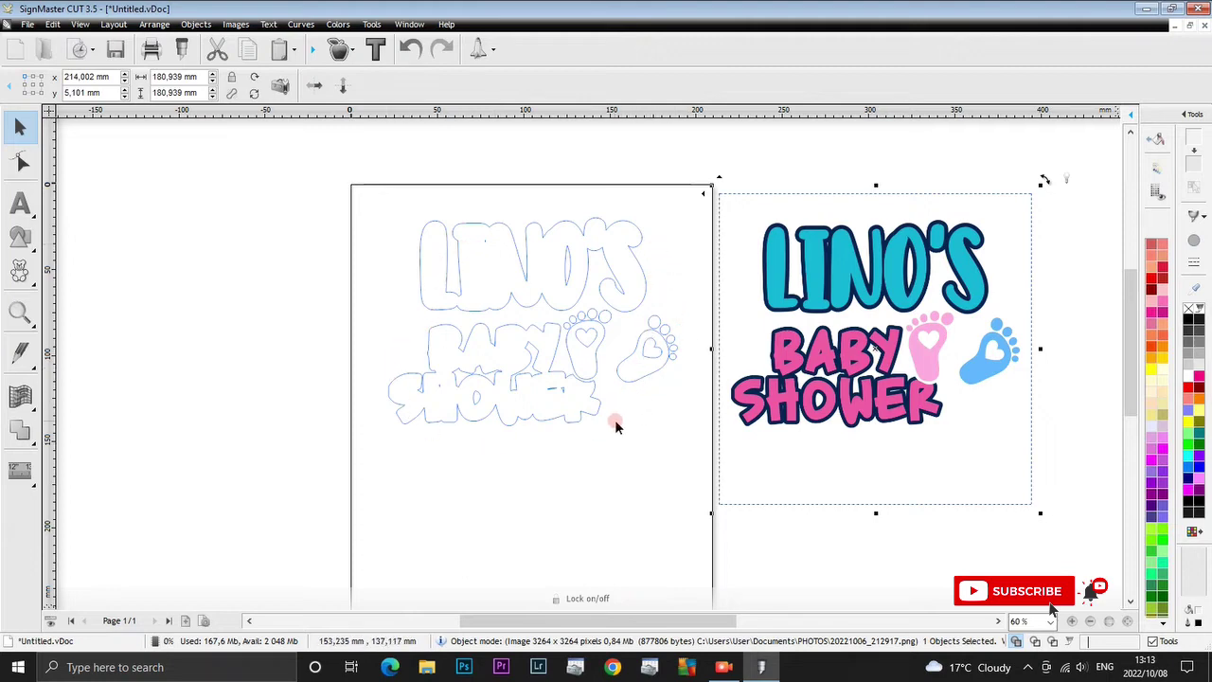
- Shift the colour image slightly left to about X 199 mm, then deselect it
{"action": "left_click", "coordinate": [855, 351]}
{"action": "left_click", "coordinate": [804, 536]}
{"action": "left_click", "coordinate": [879, 356]}
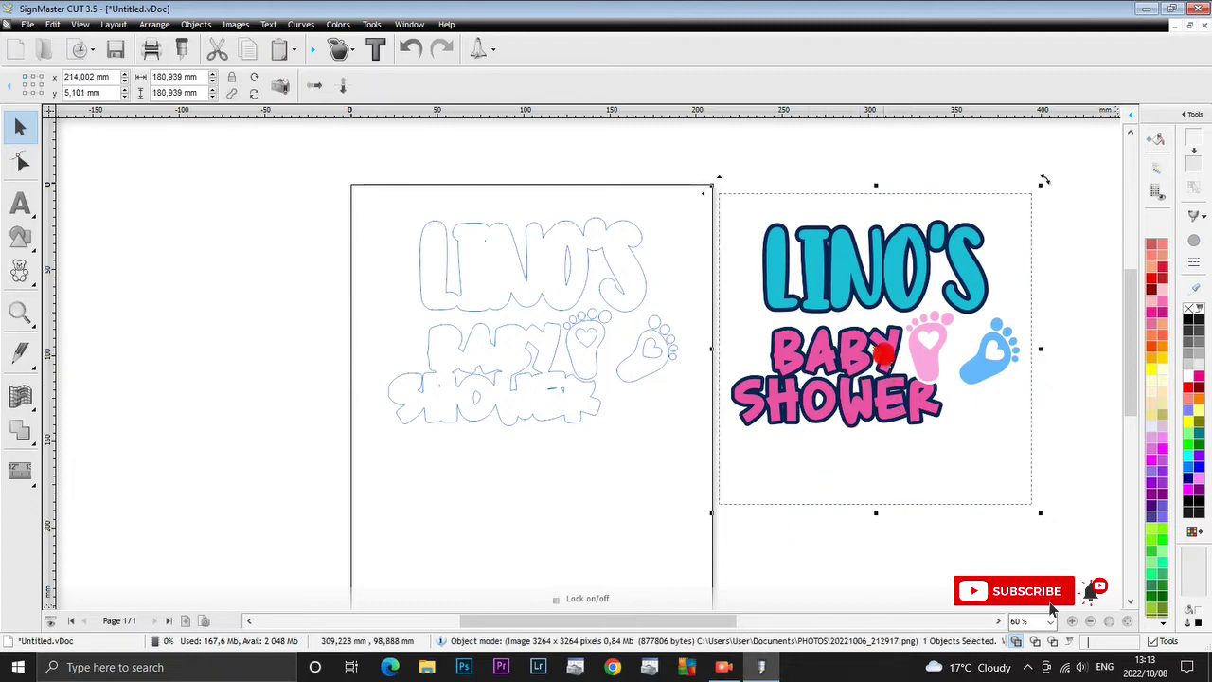
{"action": "left_click_drag", "start_coordinate": [876, 346], "coordinate": [850, 345]}
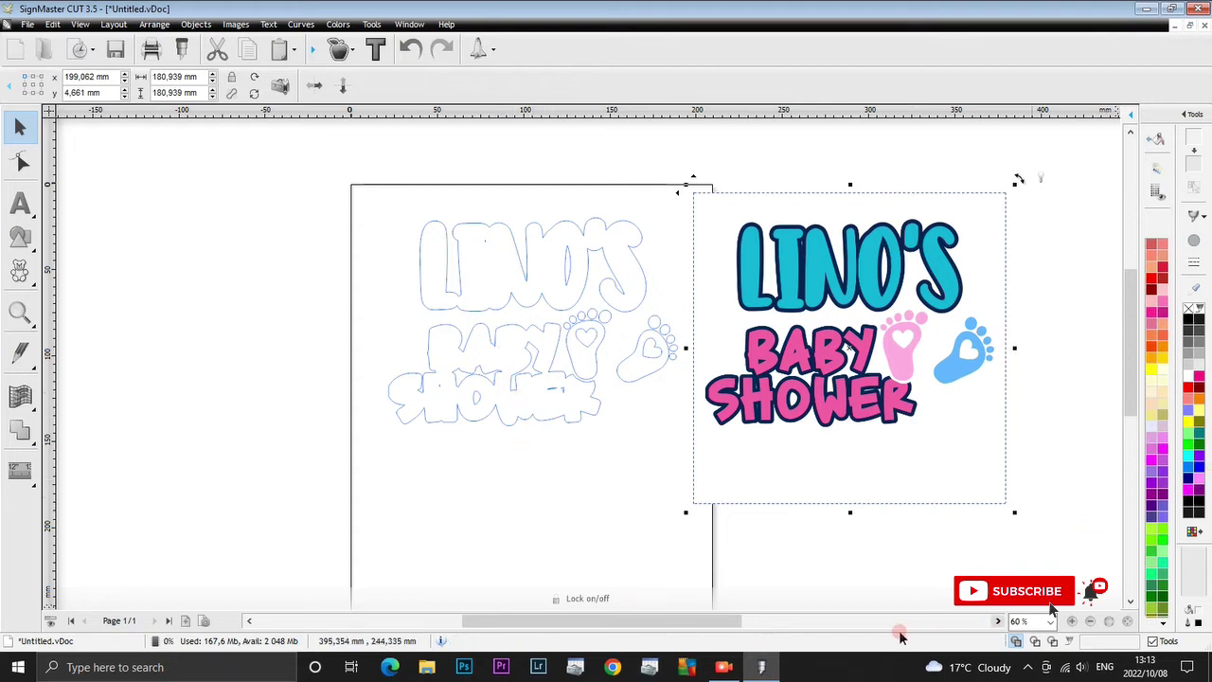
{"action": "left_click_drag", "start_coordinate": [717, 620], "coordinate": [731, 620]}
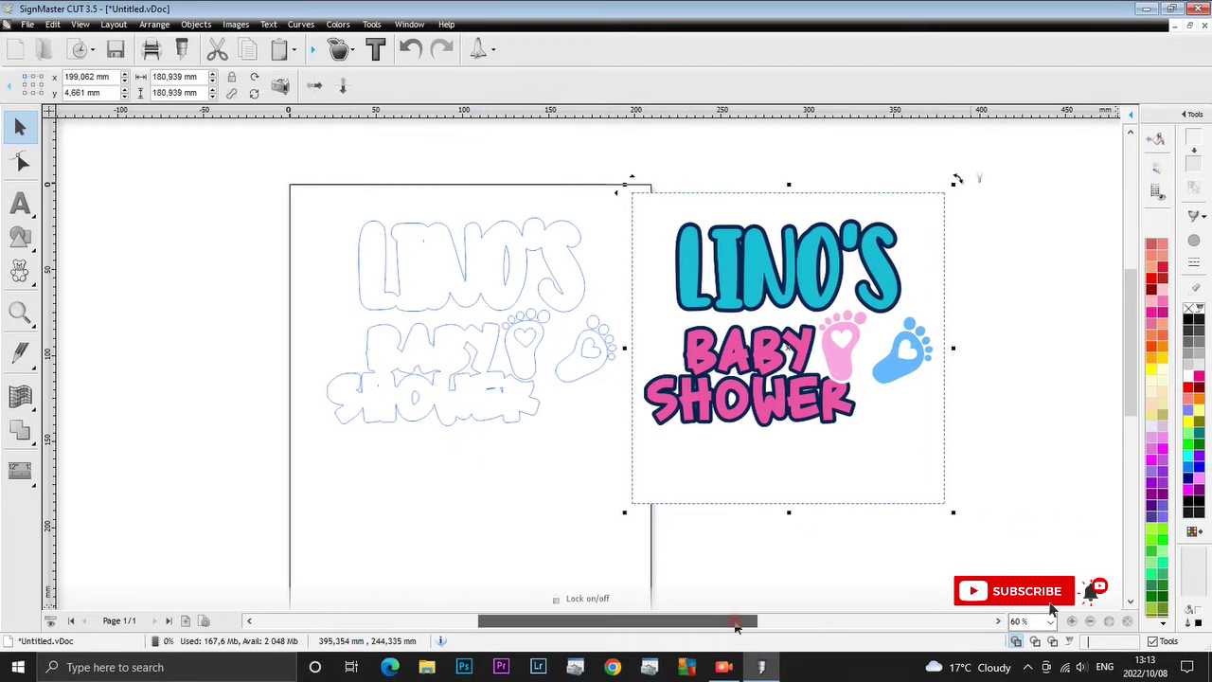
{"action": "left_click", "coordinate": [890, 566]}
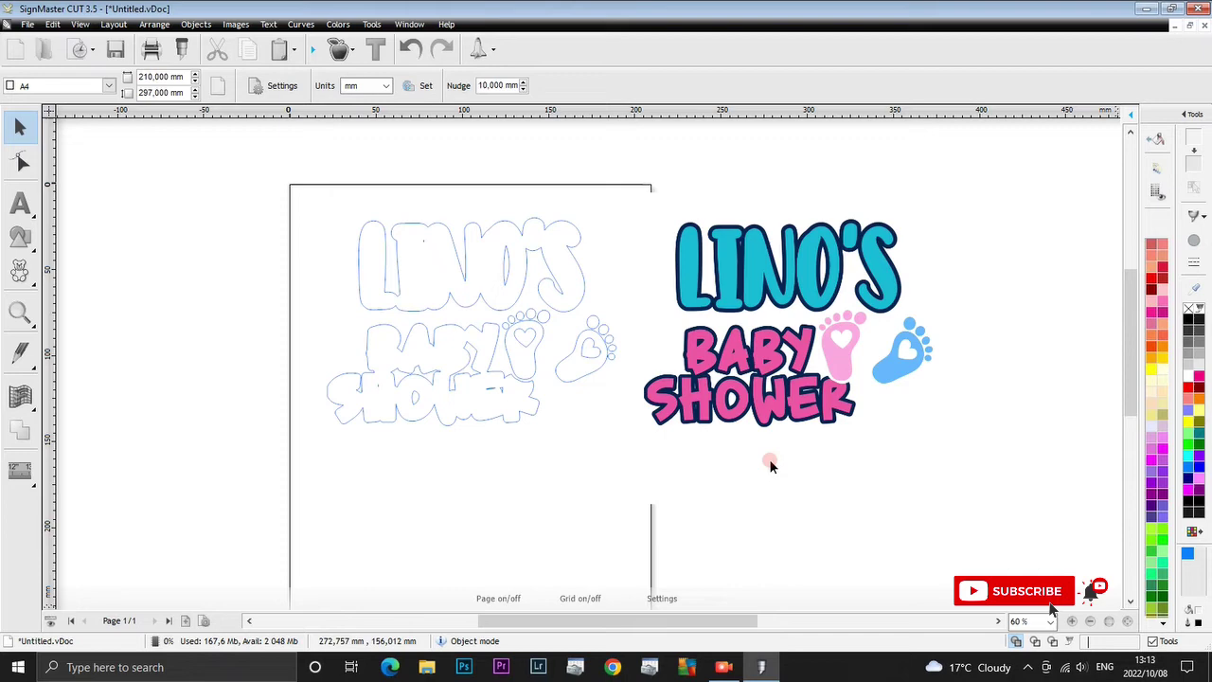
{"action": "mouse_move", "coordinate": [709, 621]}
{"action": "left_mouse_down"}
{"action": "mouse_move", "coordinate": [738, 625]}
{"action": "mouse_move", "coordinate": [716, 621]}
{"action": "left_mouse_up"}
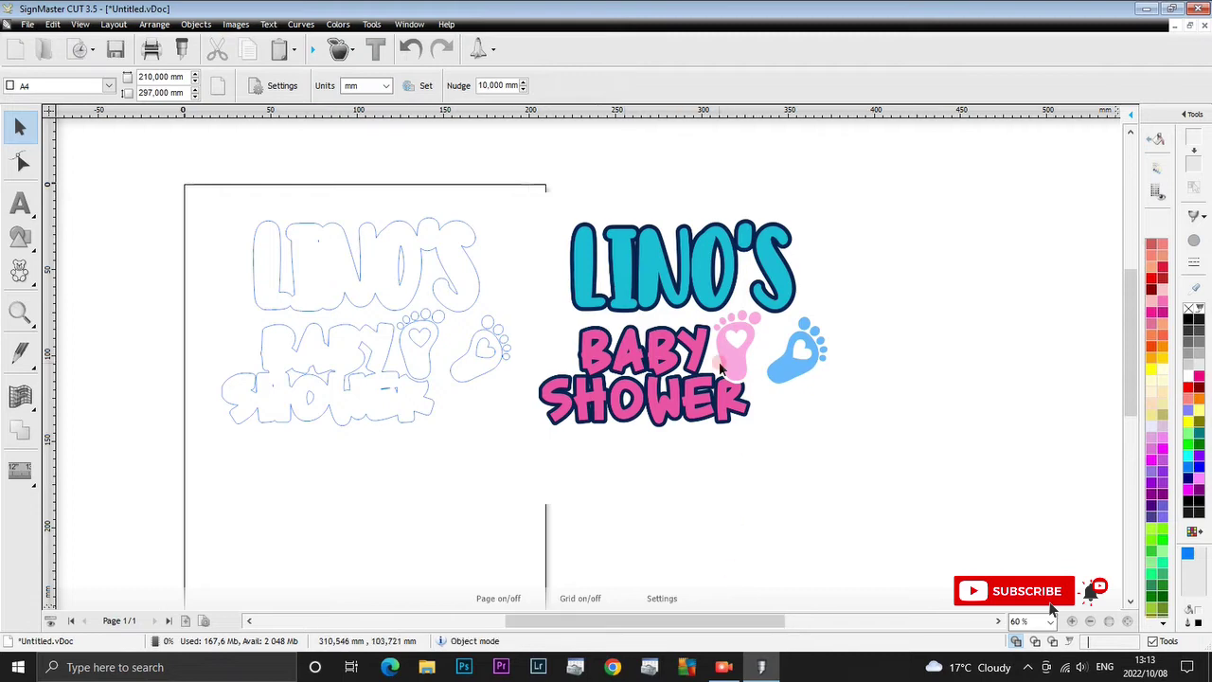
{"action": "left_click", "coordinate": [676, 599]}
- Import the navy-and-white image 20221006_213910.png and place it on the canvas
{"action": "left_click", "coordinate": [35, 26]}
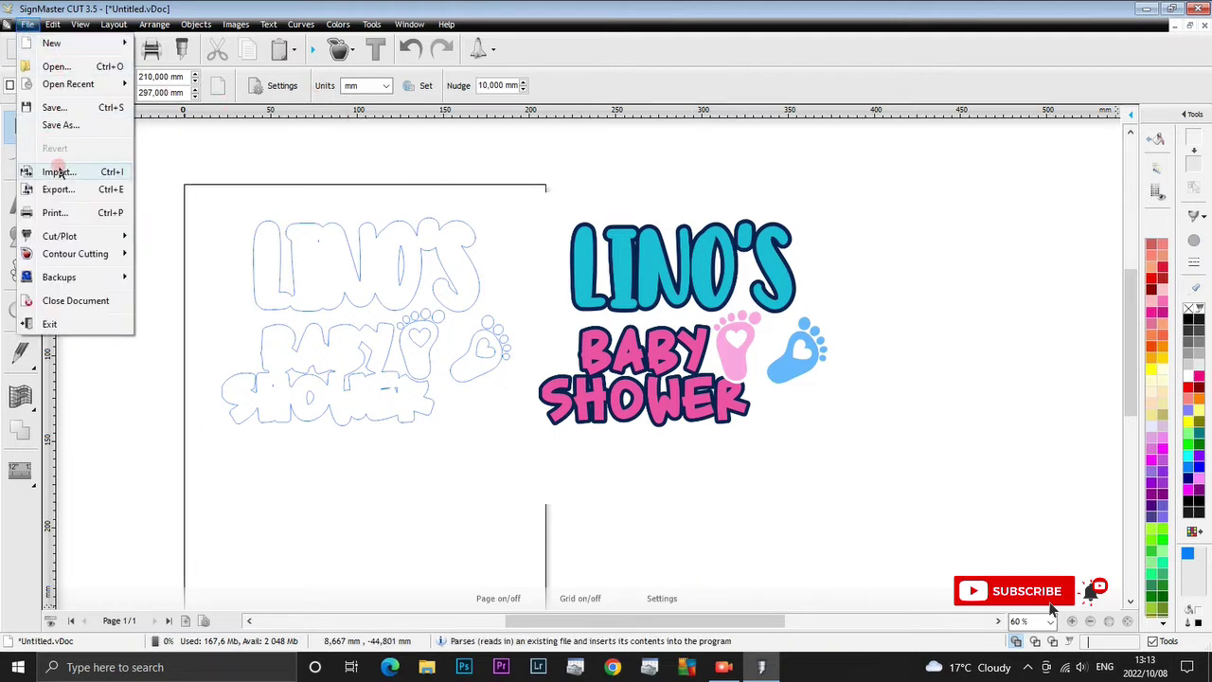
{"action": "left_click", "coordinate": [68, 173]}
{"action": "left_click", "coordinate": [895, 383]}
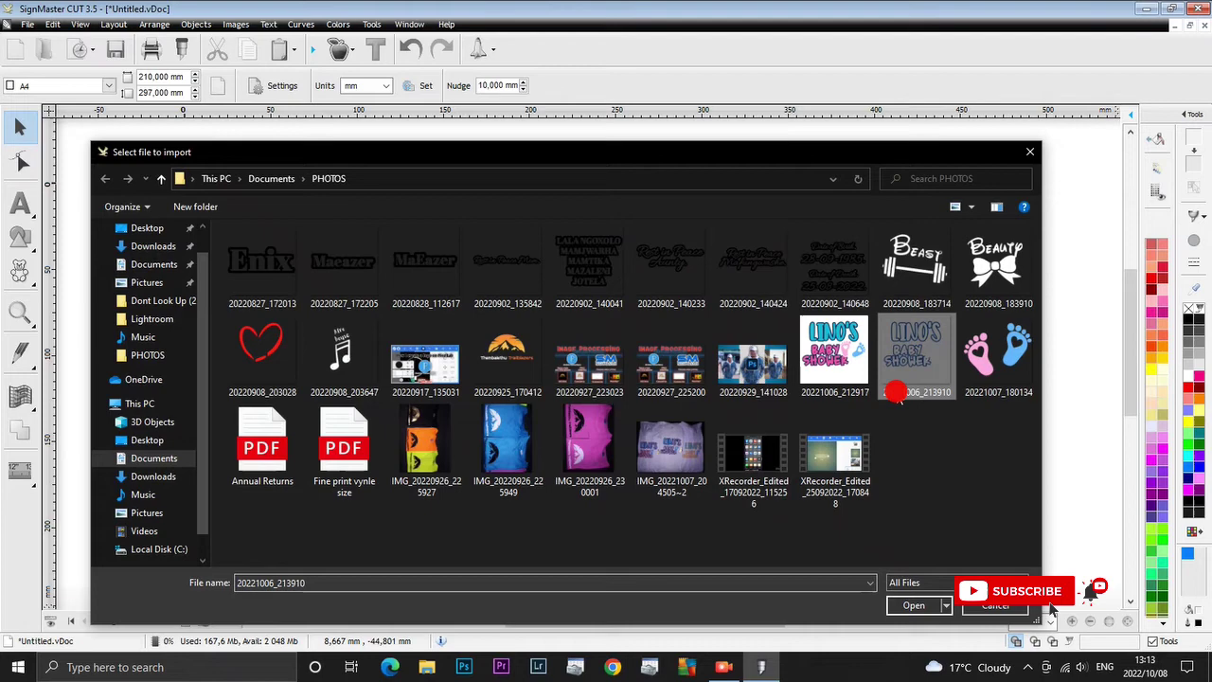
{"action": "left_click", "coordinate": [923, 606]}
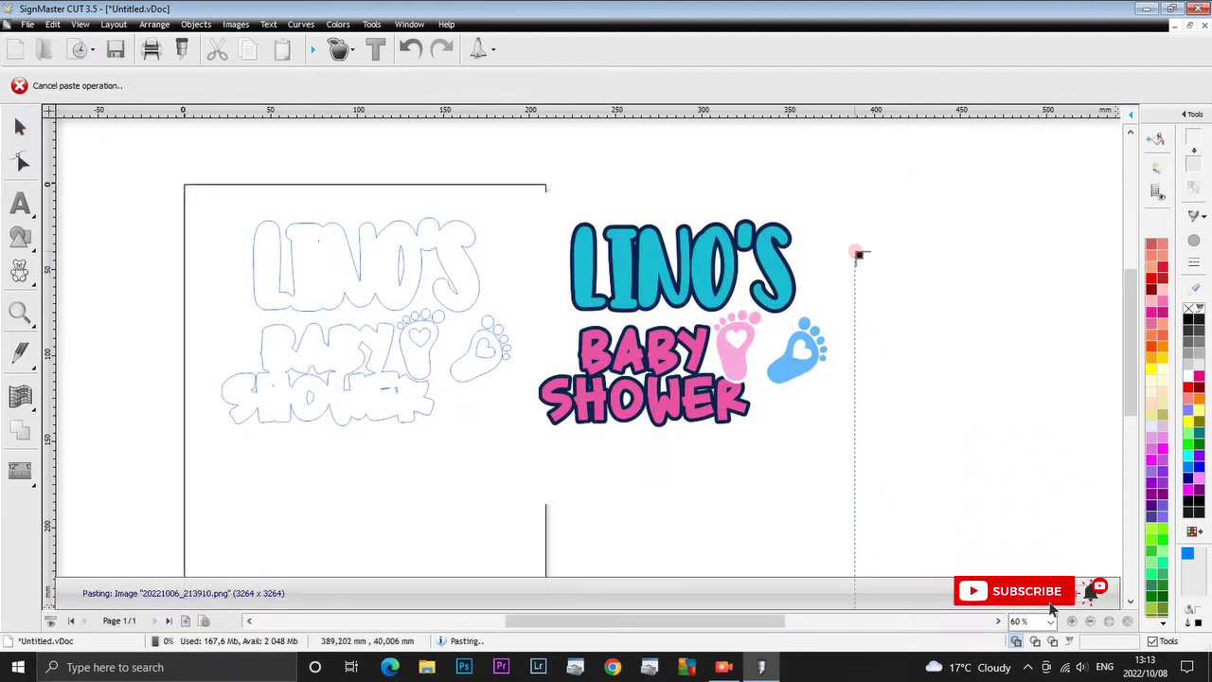
{"action": "left_click", "coordinate": [840, 220]}
- Shrink the navy-and-white image to about 161.646 mm and nudge it slightly upward
{"action": "scroll", "coordinate": [856, 333], "scroll_direction": "down", "scroll_amount": 6}
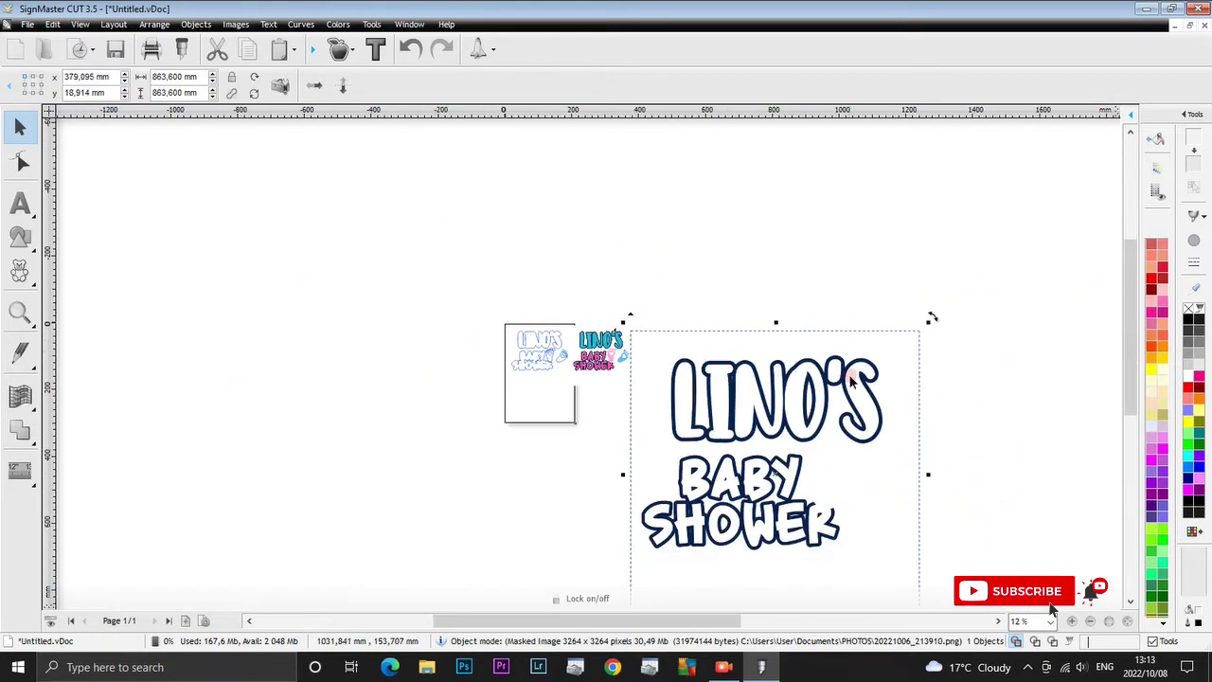
{"action": "left_click_drag", "start_coordinate": [863, 574], "coordinate": [668, 350]}
{"action": "scroll", "coordinate": [662, 364], "scroll_direction": "up", "scroll_amount": 4}
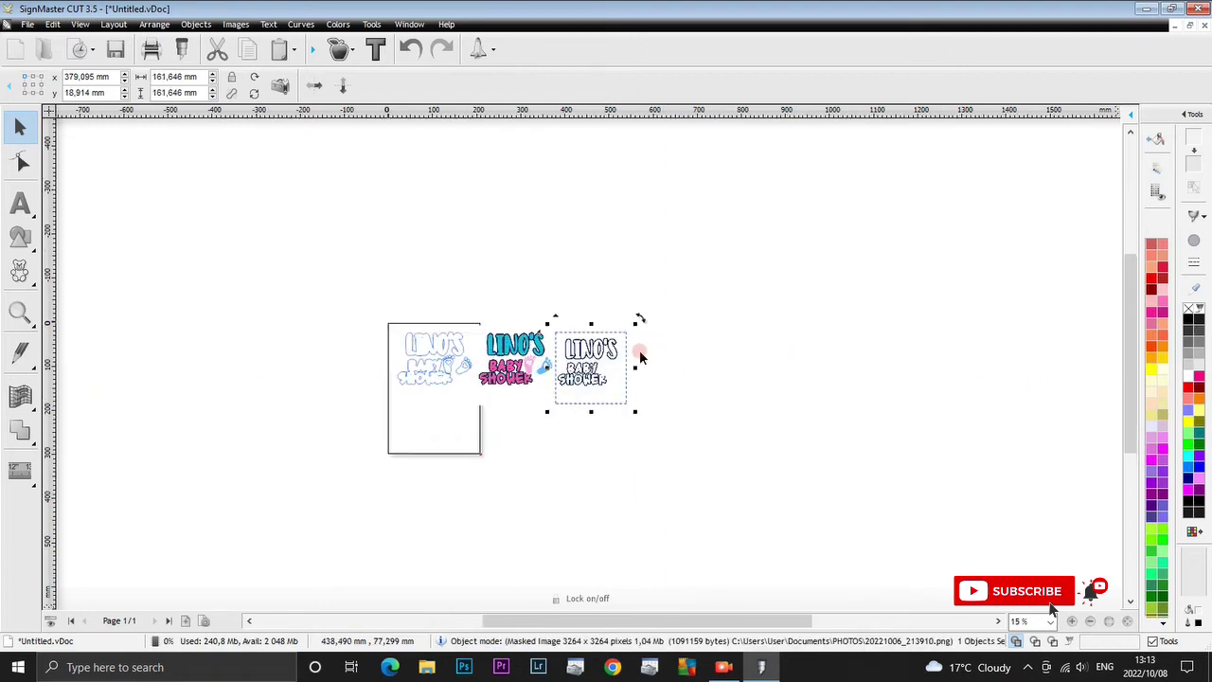
{"action": "scroll", "coordinate": [594, 376], "scroll_direction": "up", "scroll_amount": 4}
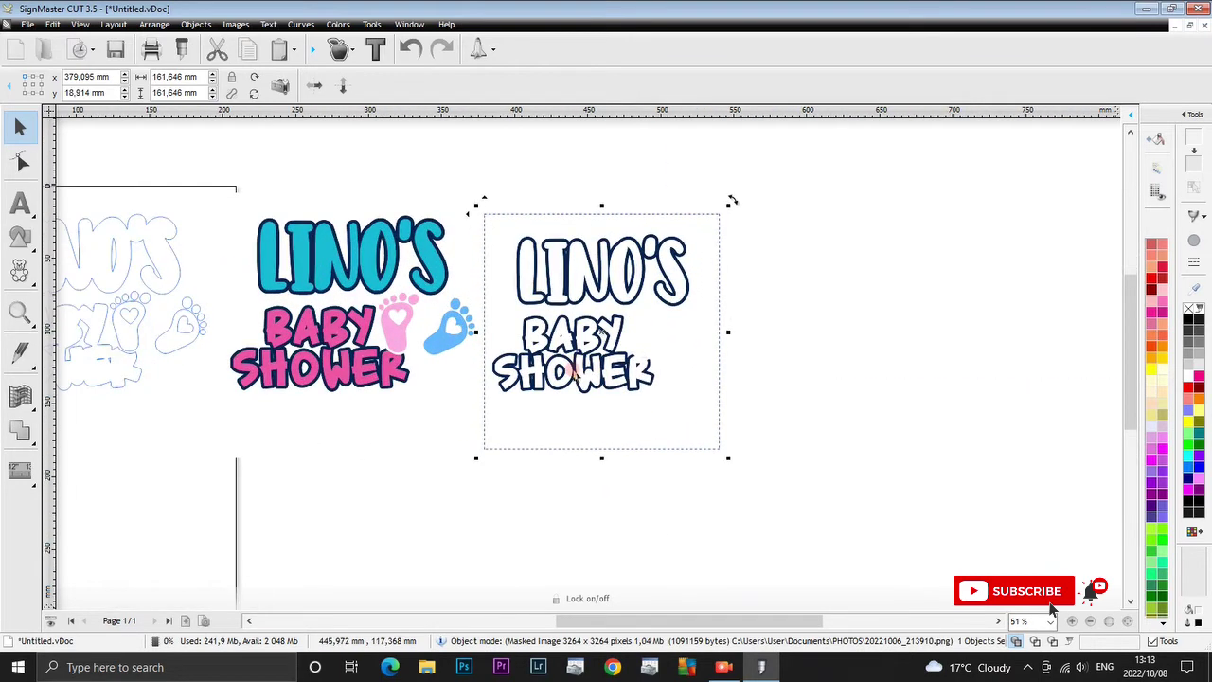
{"action": "left_click_drag", "start_coordinate": [765, 621], "coordinate": [730, 620]}
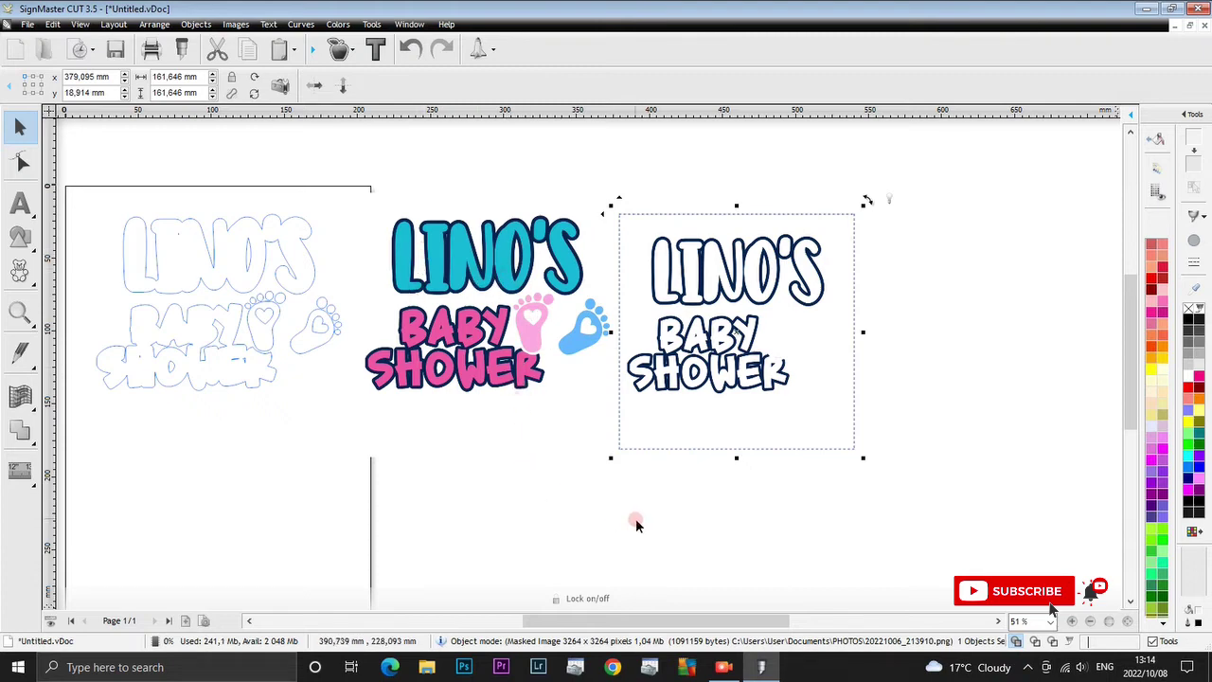
{"action": "left_click_drag", "start_coordinate": [728, 326], "coordinate": [729, 320]}
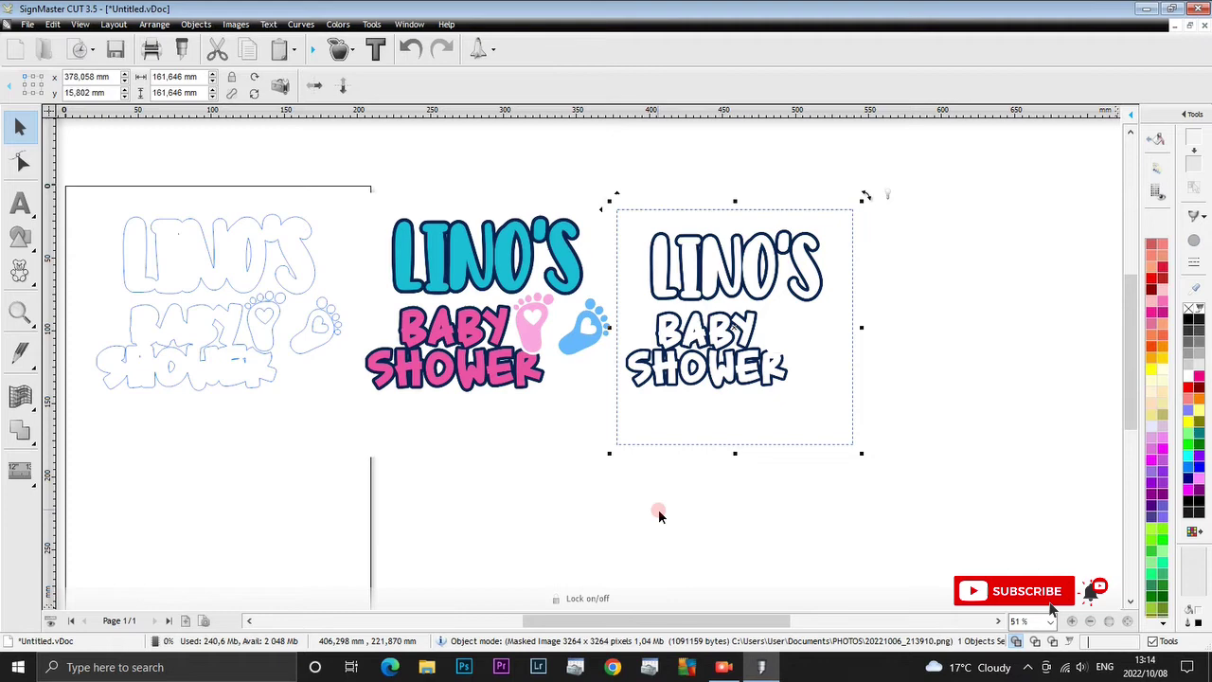
- Trace a cut contour for the navy-and-white image with holes kept and minimum size 1, then accept it
{"action": "left_click", "coordinate": [351, 51]}
{"action": "left_click", "coordinate": [336, 82]}
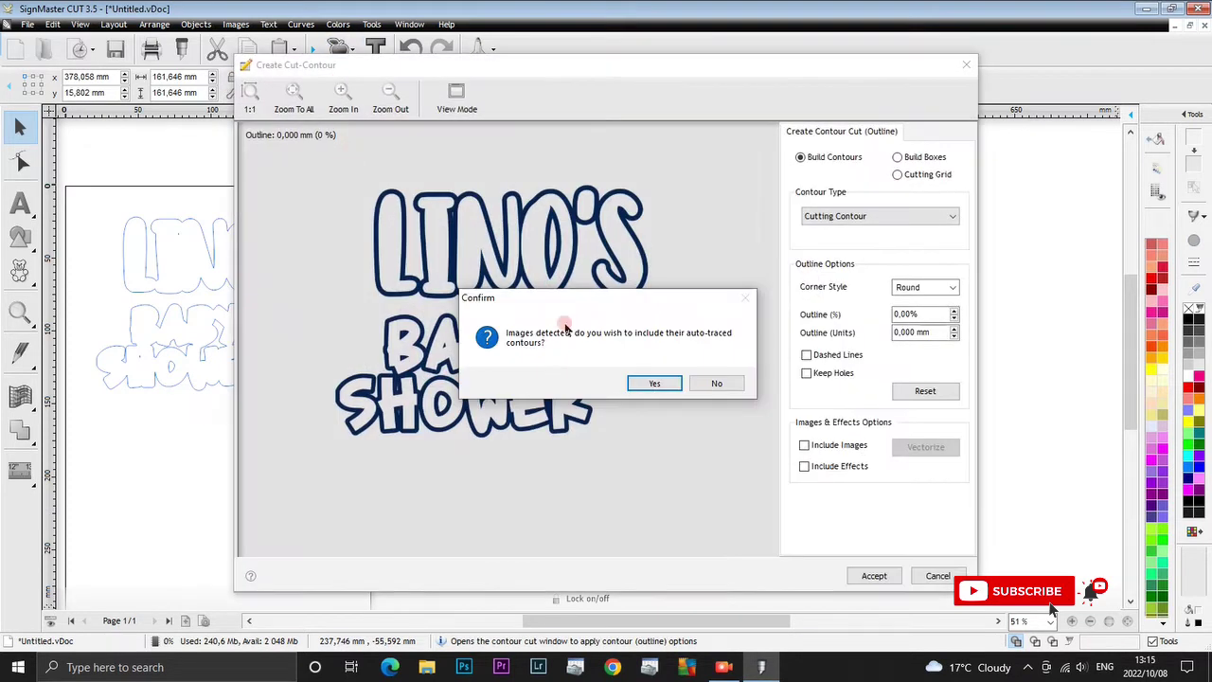
{"action": "left_click", "coordinate": [635, 381]}
{"action": "left_click", "coordinate": [852, 562]}
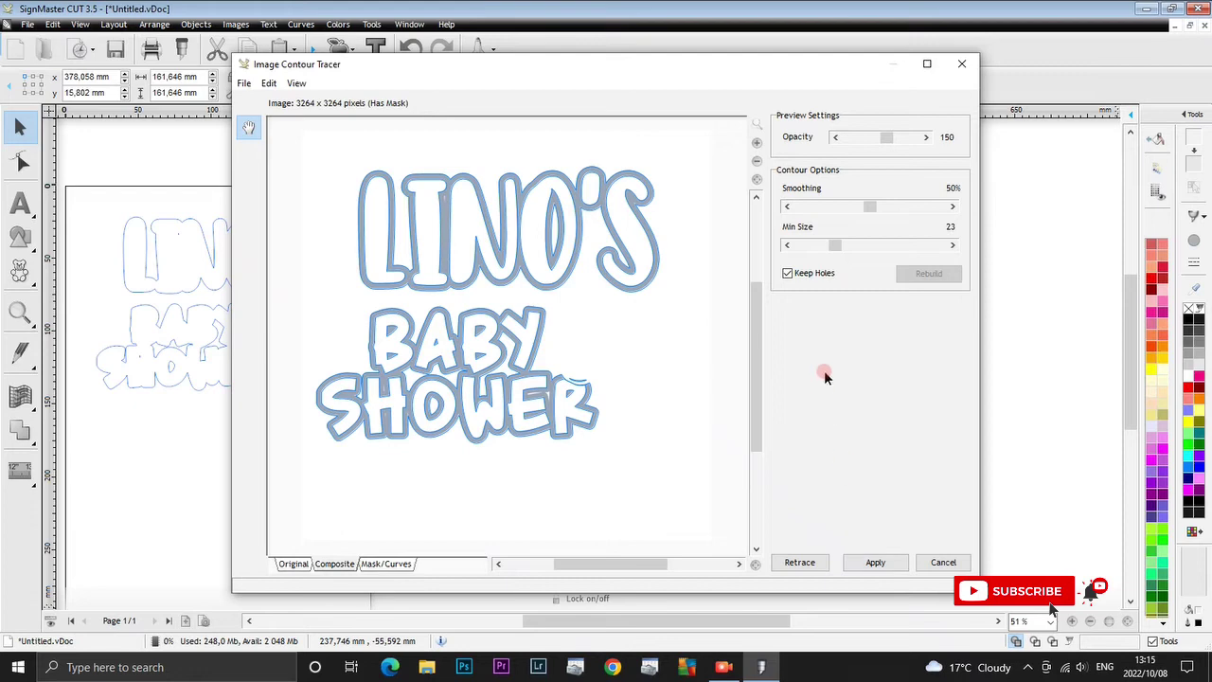
{"action": "left_click", "coordinate": [836, 247]}
{"action": "left_click_drag", "start_coordinate": [836, 247], "coordinate": [802, 244]}
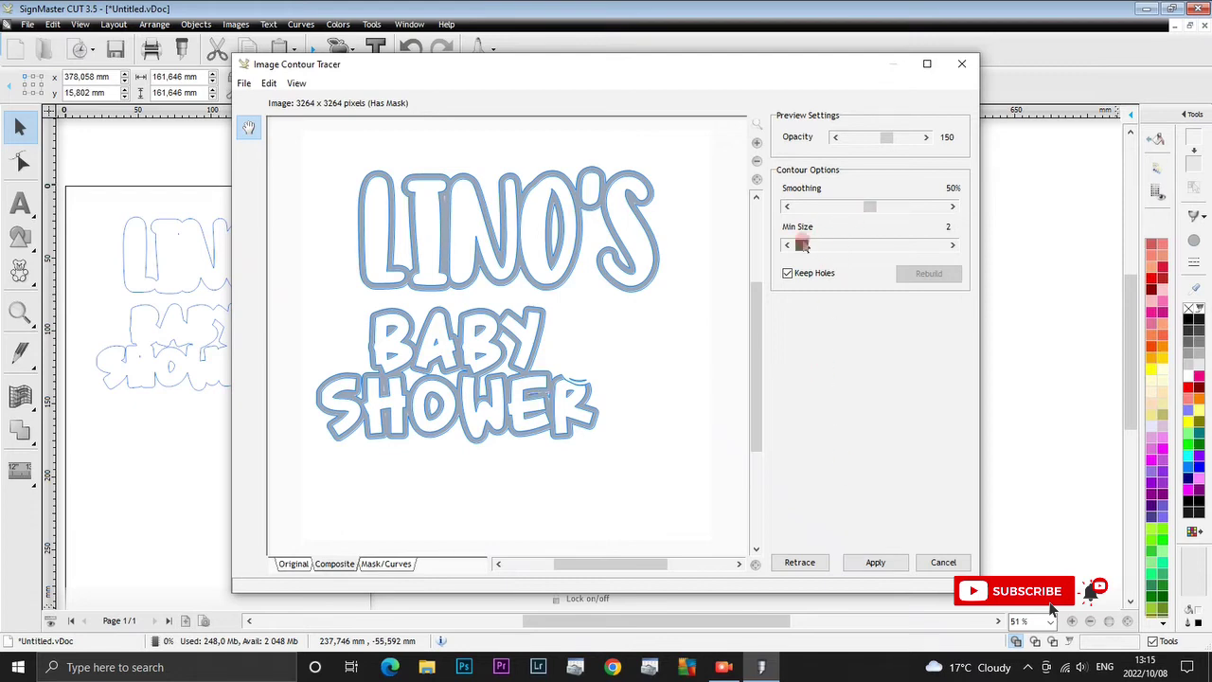
{"action": "left_click", "coordinate": [877, 562]}
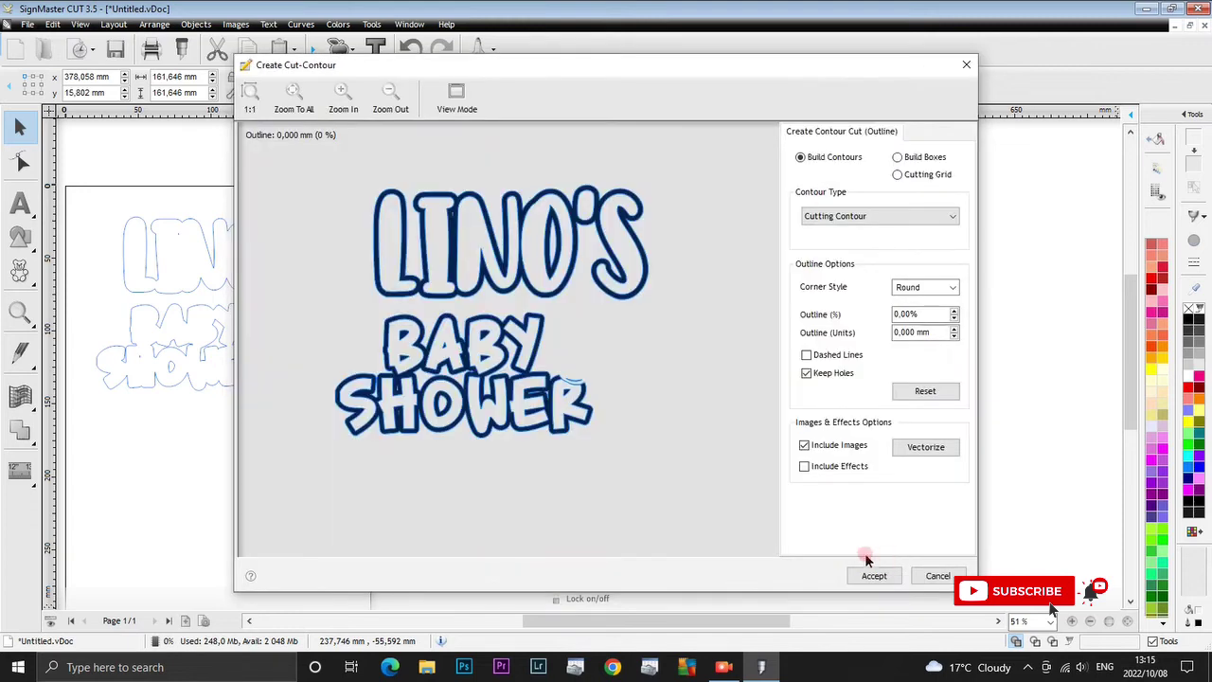
{"action": "left_click", "coordinate": [871, 573]}
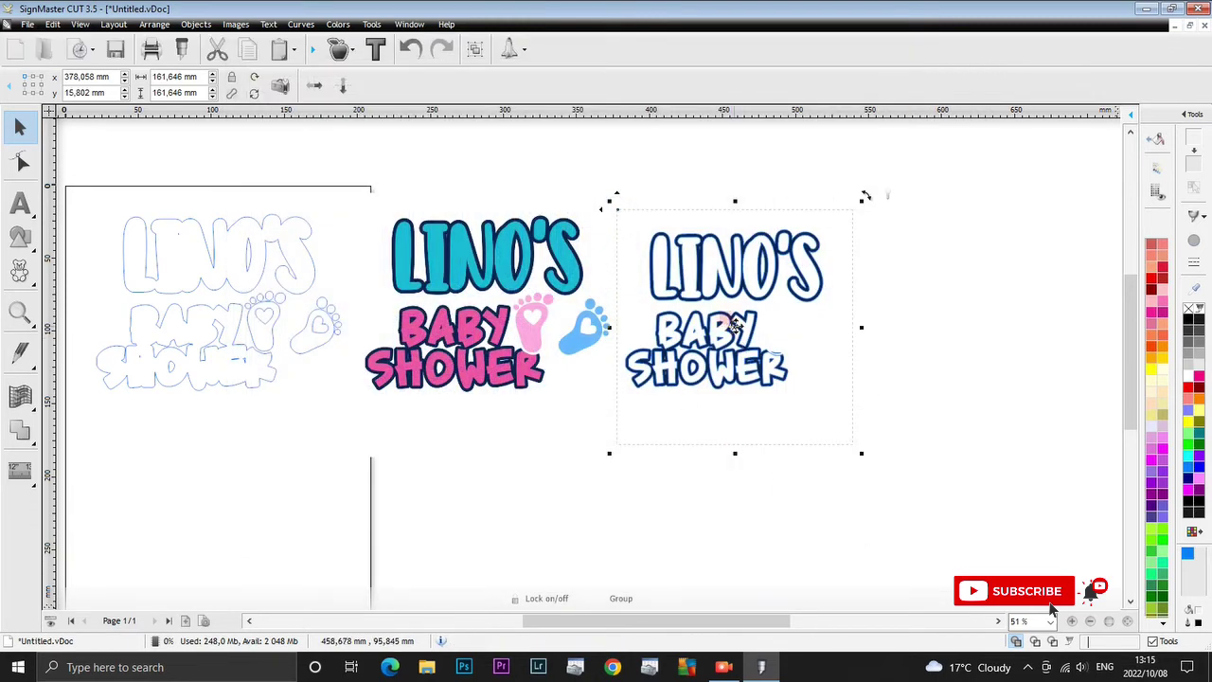
- Move the navy design right and pull its traced contour out to stand separately on its left
{"action": "left_click_drag", "start_coordinate": [735, 324], "coordinate": [938, 385]}
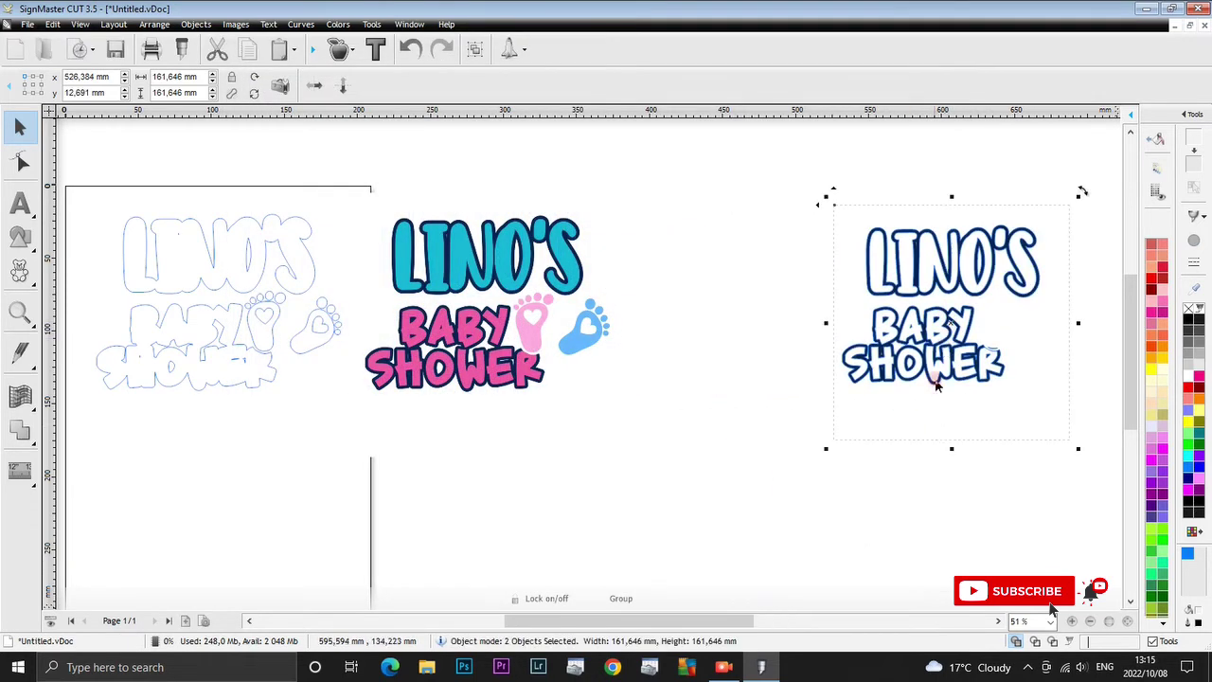
{"action": "left_click", "coordinate": [794, 345]}
{"action": "left_click", "coordinate": [961, 323]}
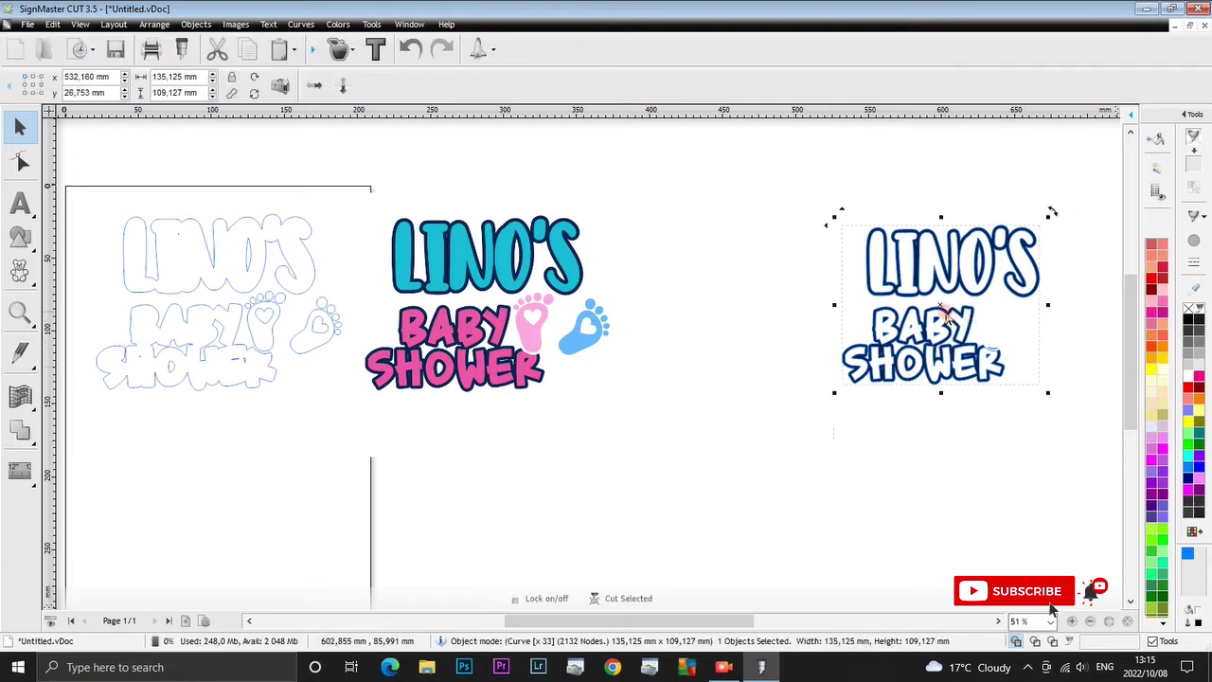
{"action": "mouse_move", "coordinate": [944, 312]}
{"action": "left_mouse_down"}
{"action": "mouse_move", "coordinate": [777, 276]}
{"action": "mouse_move", "coordinate": [738, 308]}
{"action": "left_mouse_up"}
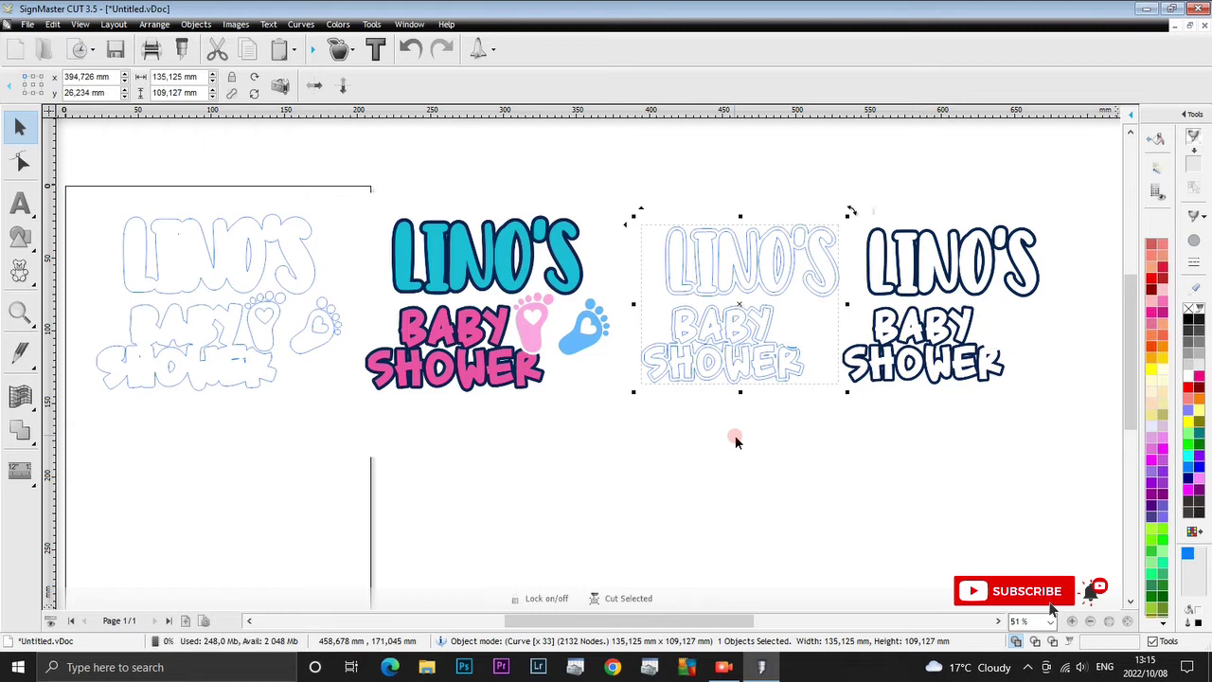
{"action": "left_click", "coordinate": [733, 395]}
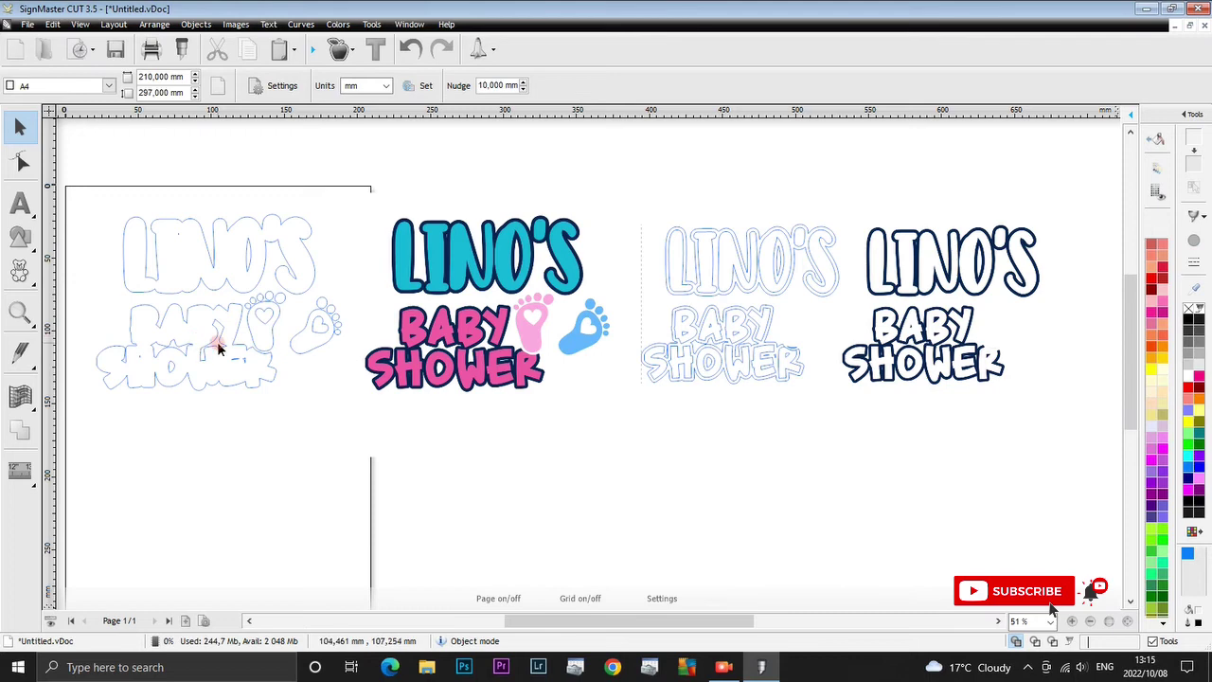
{"action": "left_click", "coordinate": [729, 326]}
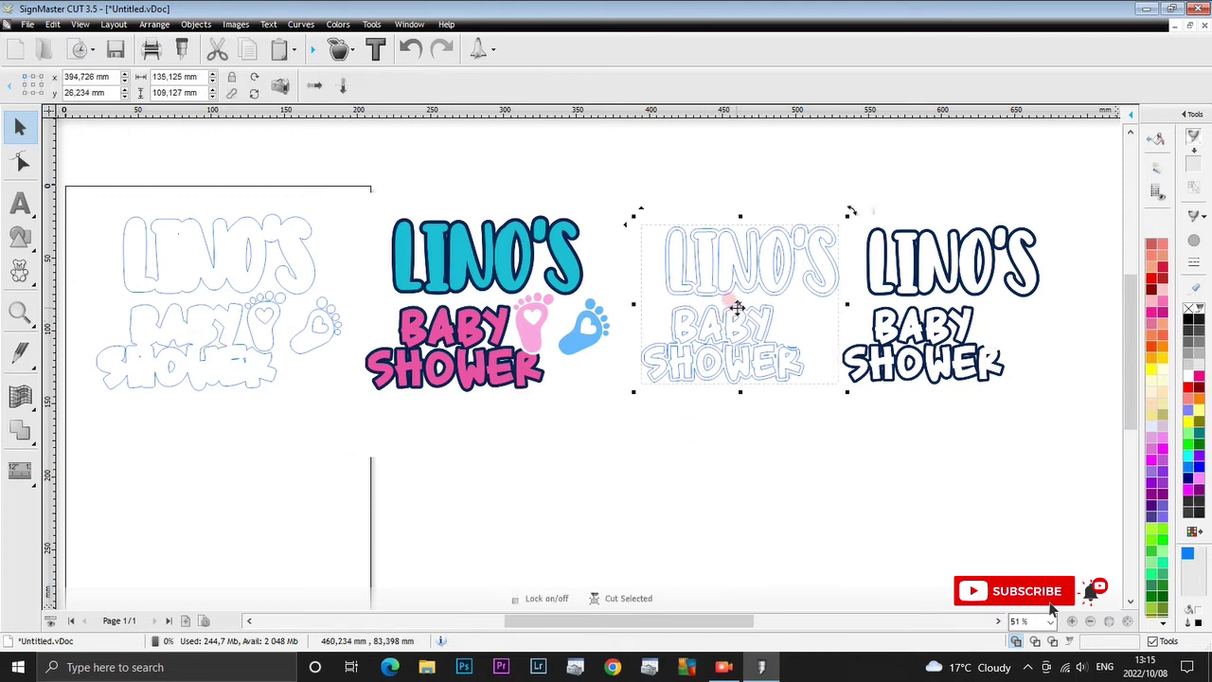
{"action": "left_click_drag", "start_coordinate": [738, 306], "coordinate": [734, 307]}
{"action": "left_click", "coordinate": [772, 452]}
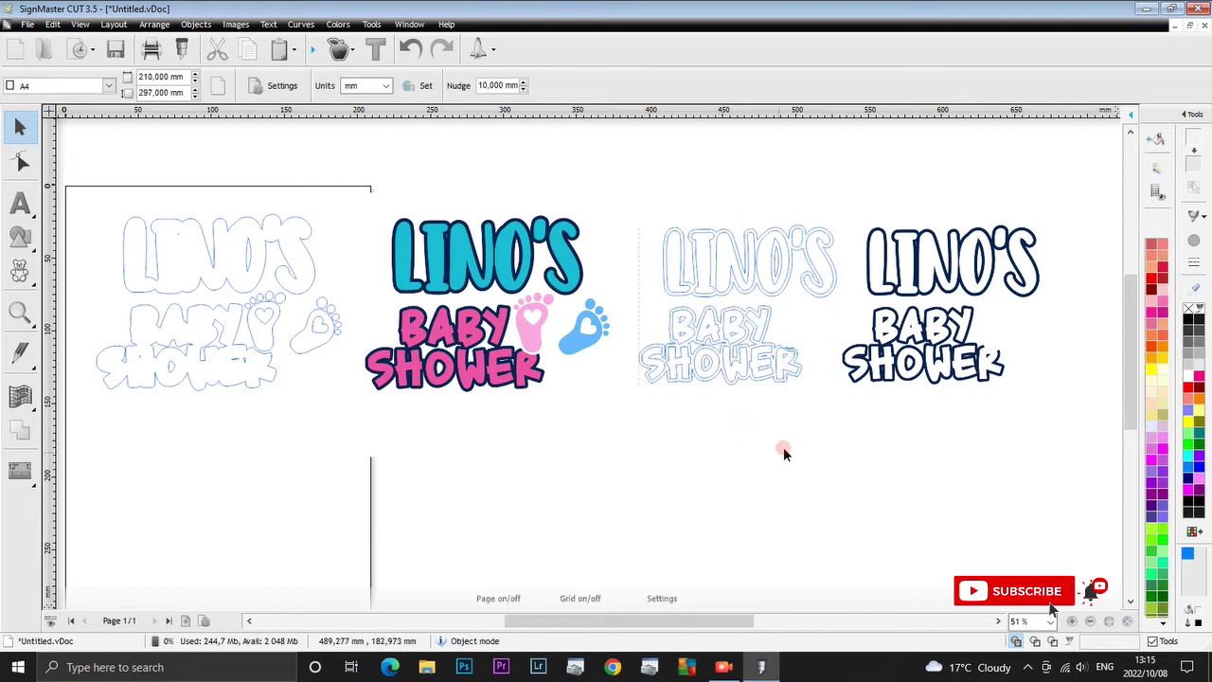
- Apply Curve Editing > Break Apart to the navy outline contour, splitting it into individual shapes
{"action": "left_click", "coordinate": [723, 281]}
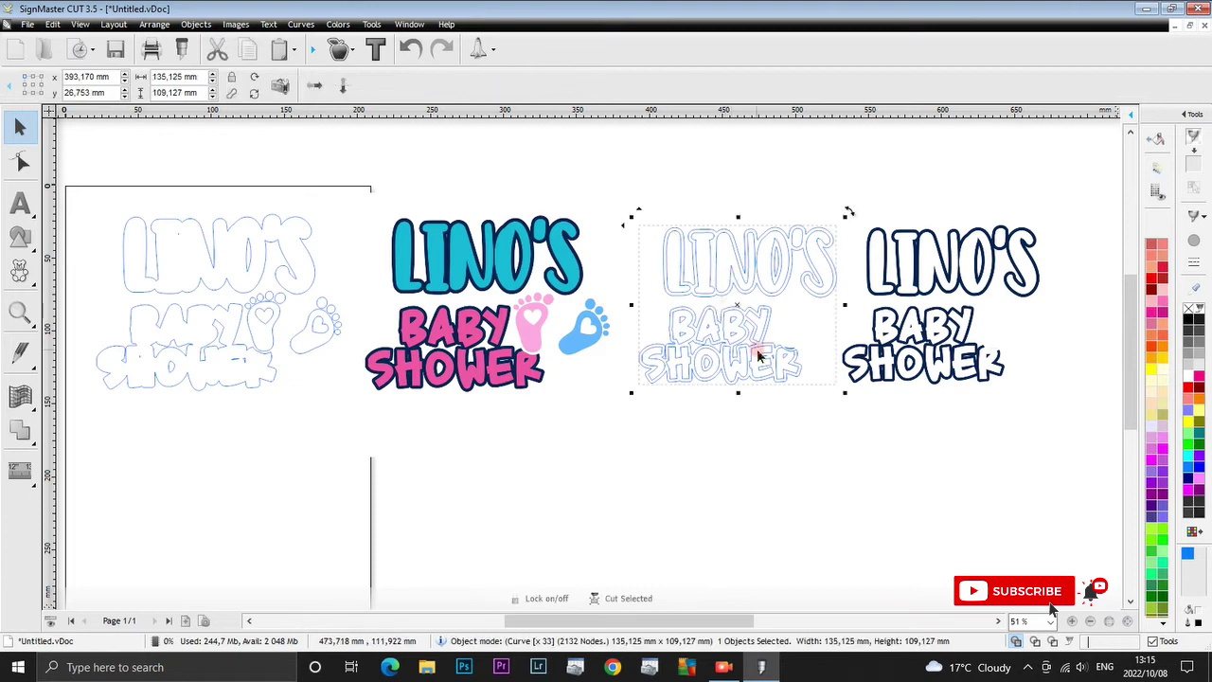
{"action": "right_click", "coordinate": [746, 308]}
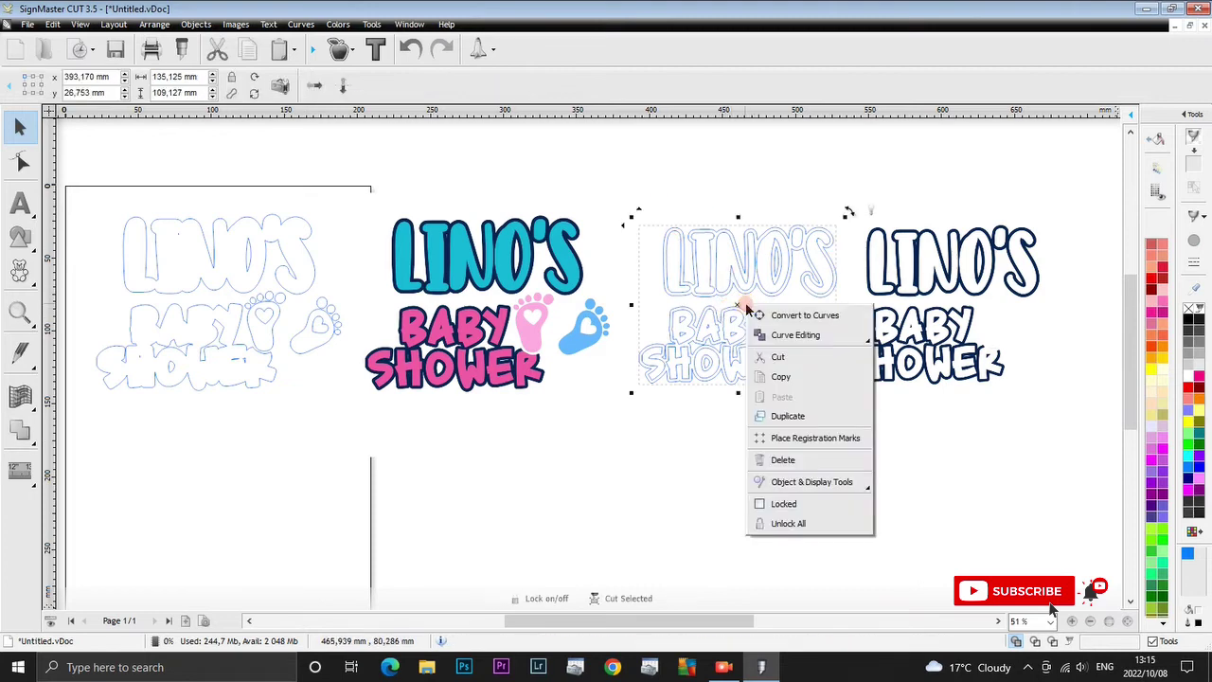
{"action": "left_click", "coordinate": [791, 339]}
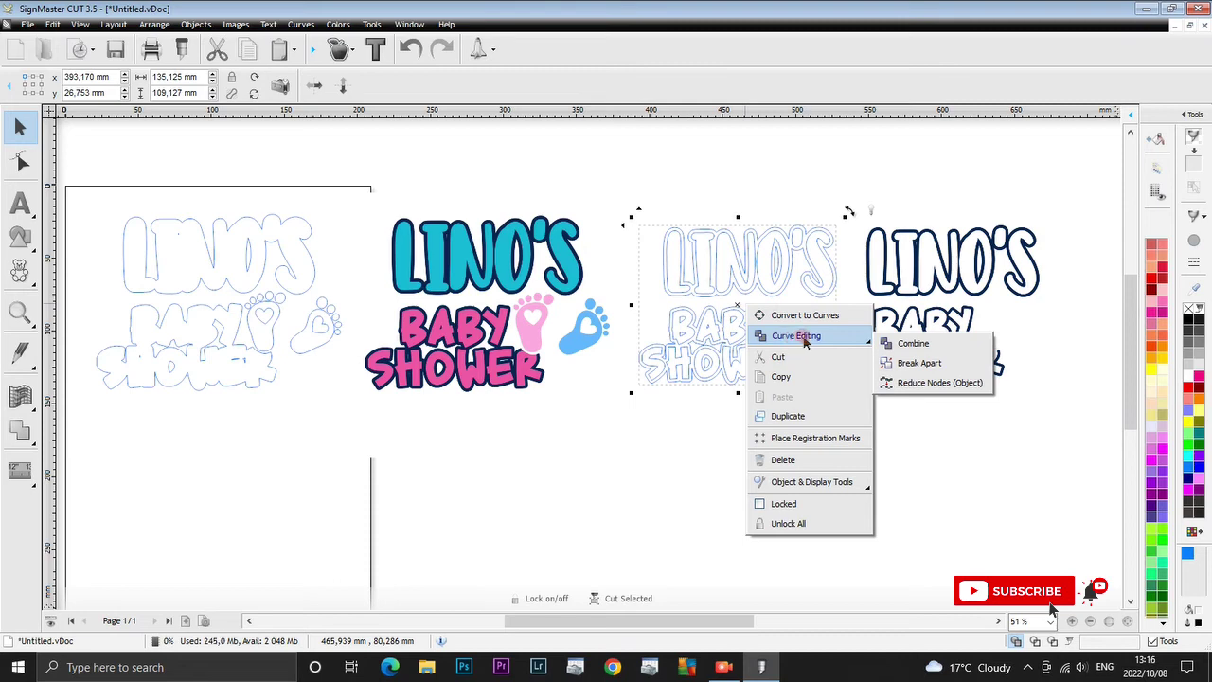
{"action": "left_click", "coordinate": [919, 365]}
{"action": "left_click", "coordinate": [805, 475]}
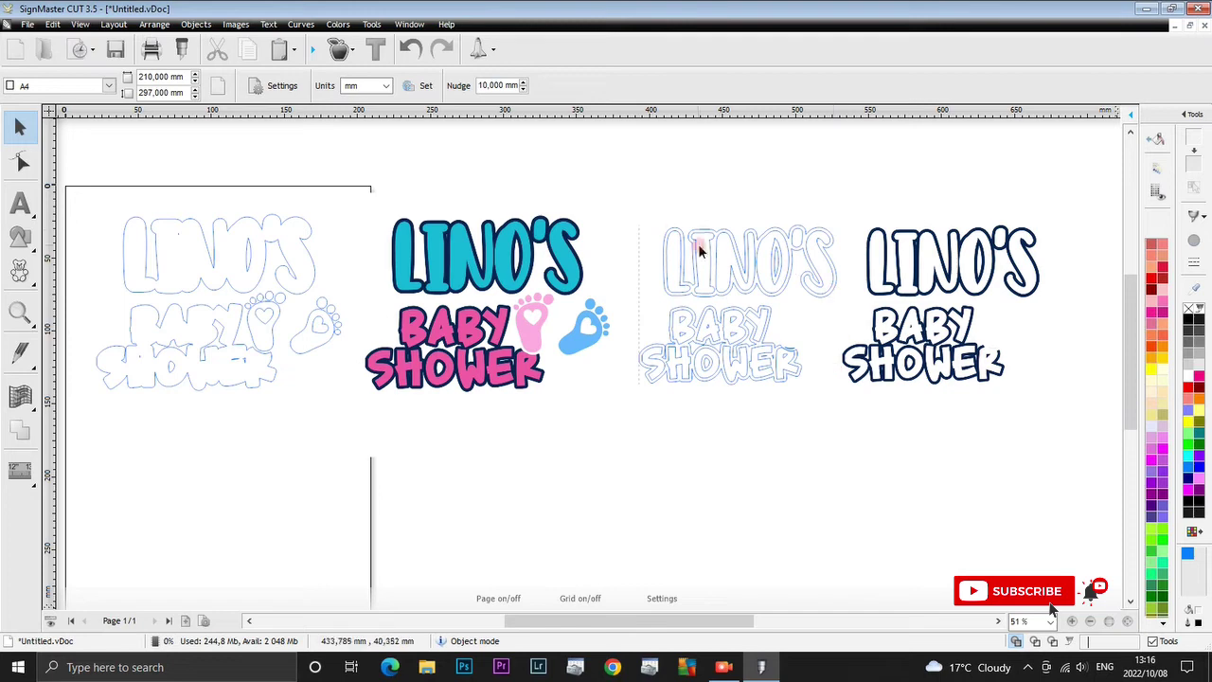
- Move the LINO'S outline pieces up and the BABY SHOWER pieces down to space the words apart
{"action": "left_click_drag", "start_coordinate": [628, 201], "coordinate": [854, 317]}
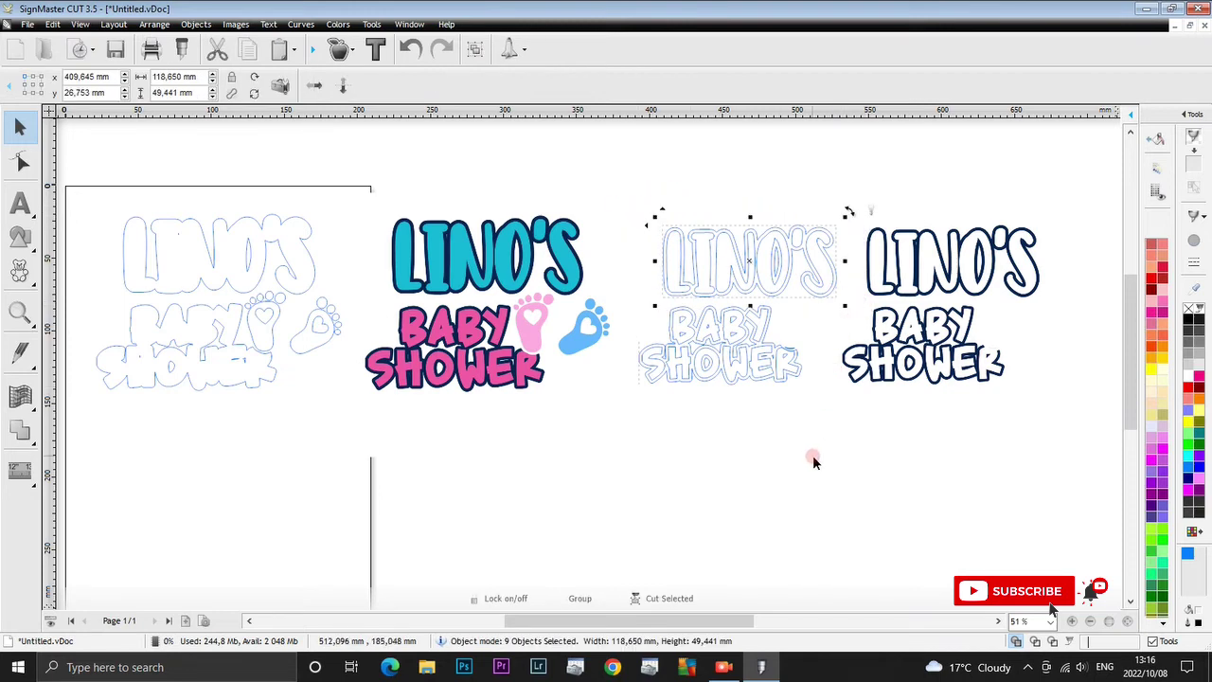
{"action": "left_click_drag", "start_coordinate": [754, 259], "coordinate": [747, 202]}
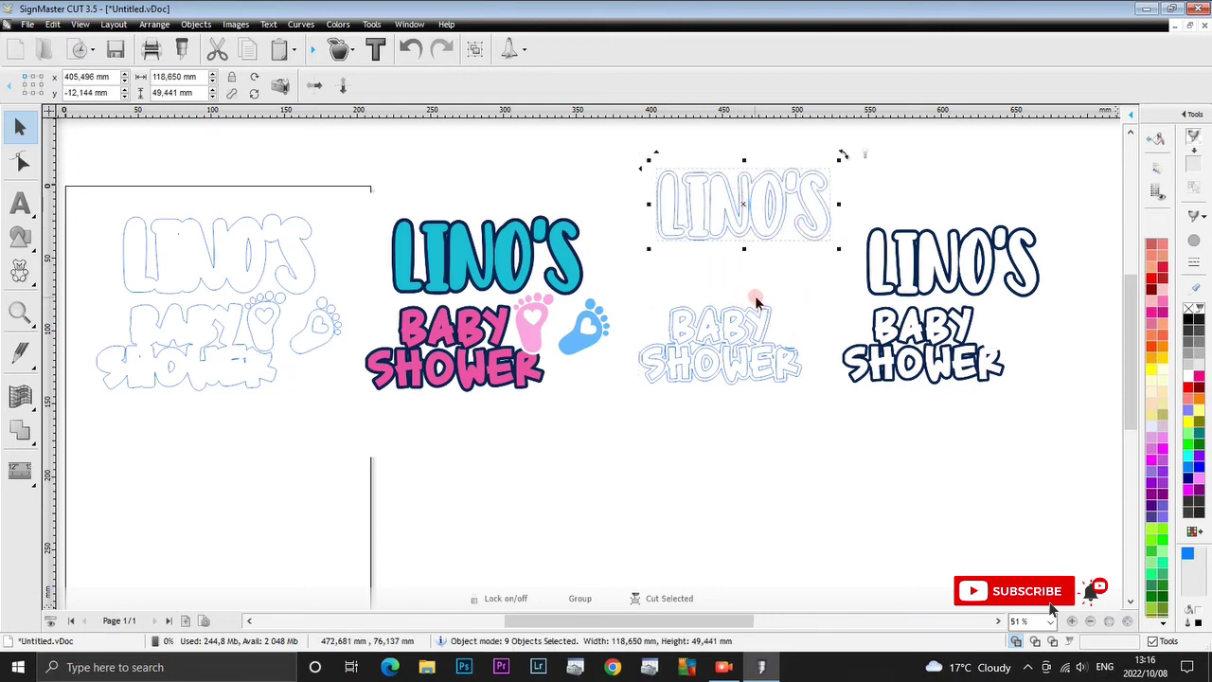
{"action": "left_click_drag", "start_coordinate": [661, 289], "coordinate": [805, 389]}
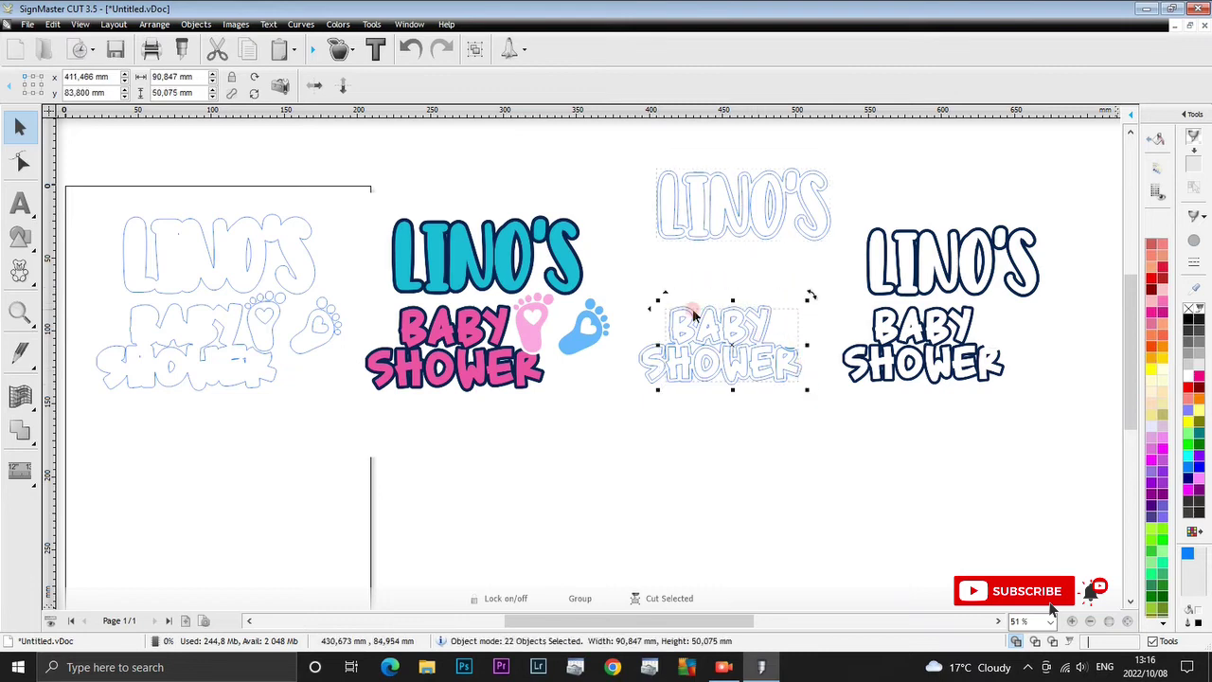
{"action": "left_click_drag", "start_coordinate": [629, 280], "coordinate": [847, 414]}
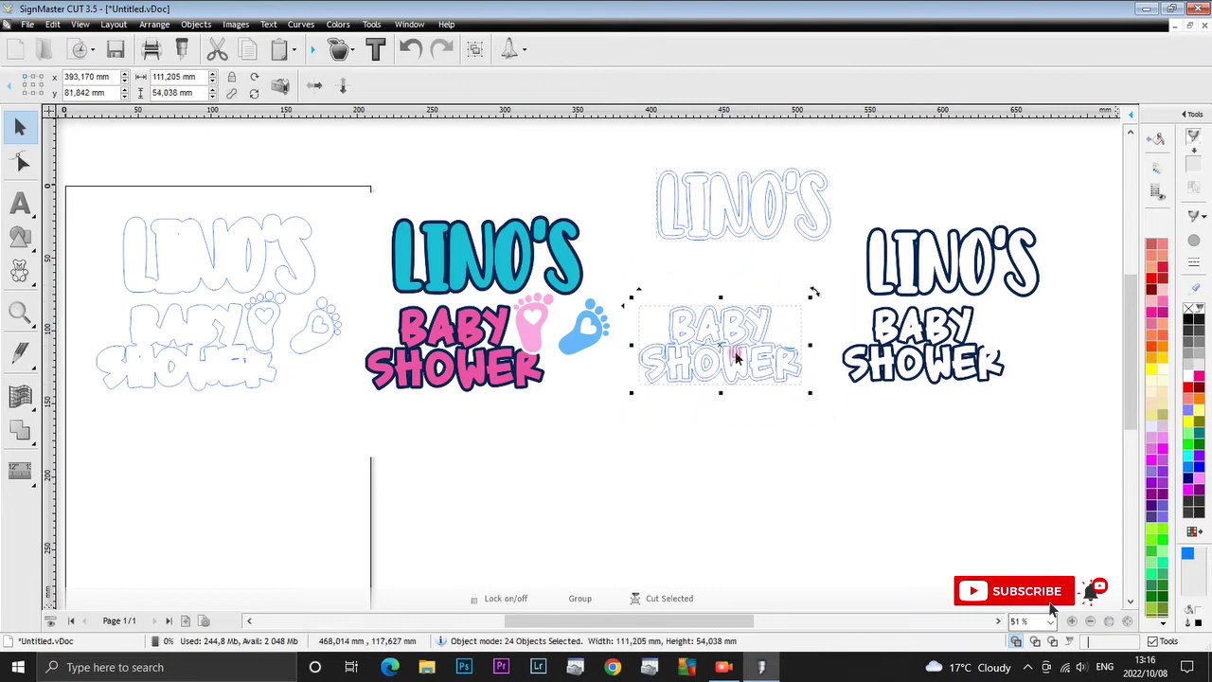
{"action": "left_click", "coordinate": [711, 333]}
{"action": "left_click_drag", "start_coordinate": [712, 336], "coordinate": [712, 389]}
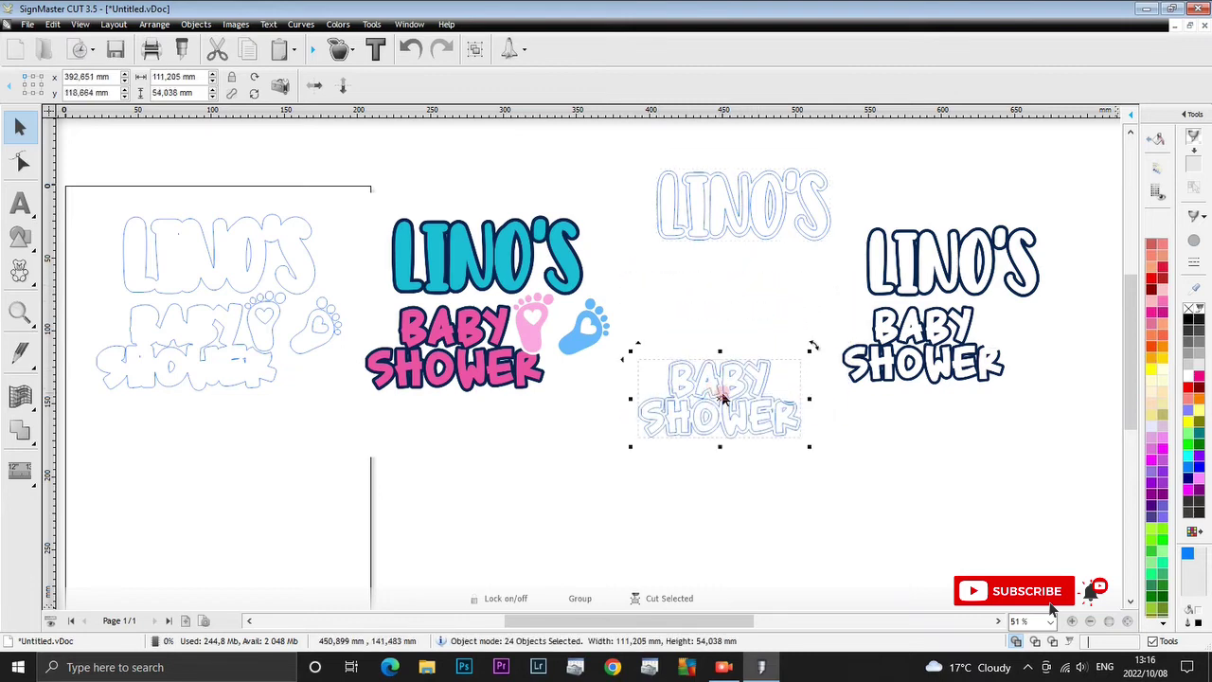
{"action": "left_click", "coordinate": [780, 477]}
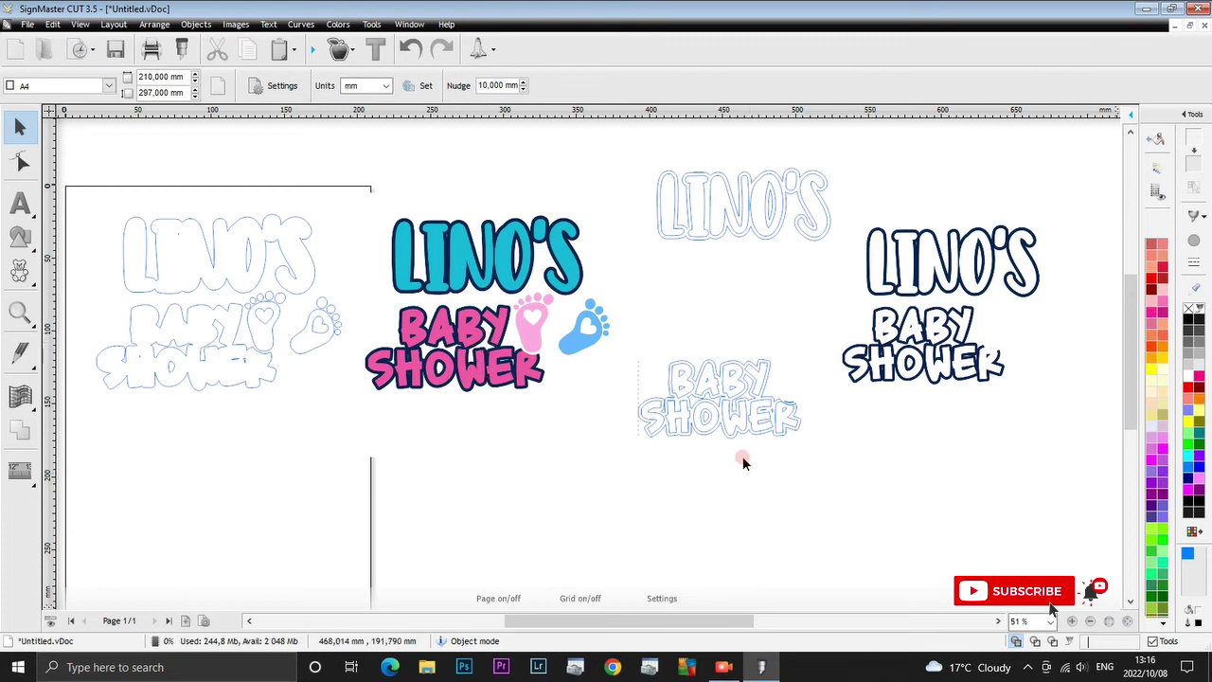
- Undo the accidental nudge of the BABY SHOWER outline and deselect it
{"action": "mouse_move", "coordinate": [710, 402]}
{"action": "left_mouse_down"}
{"action": "mouse_move", "coordinate": [676, 336]}
{"action": "mouse_move", "coordinate": [710, 403]}
{"action": "left_mouse_up"}
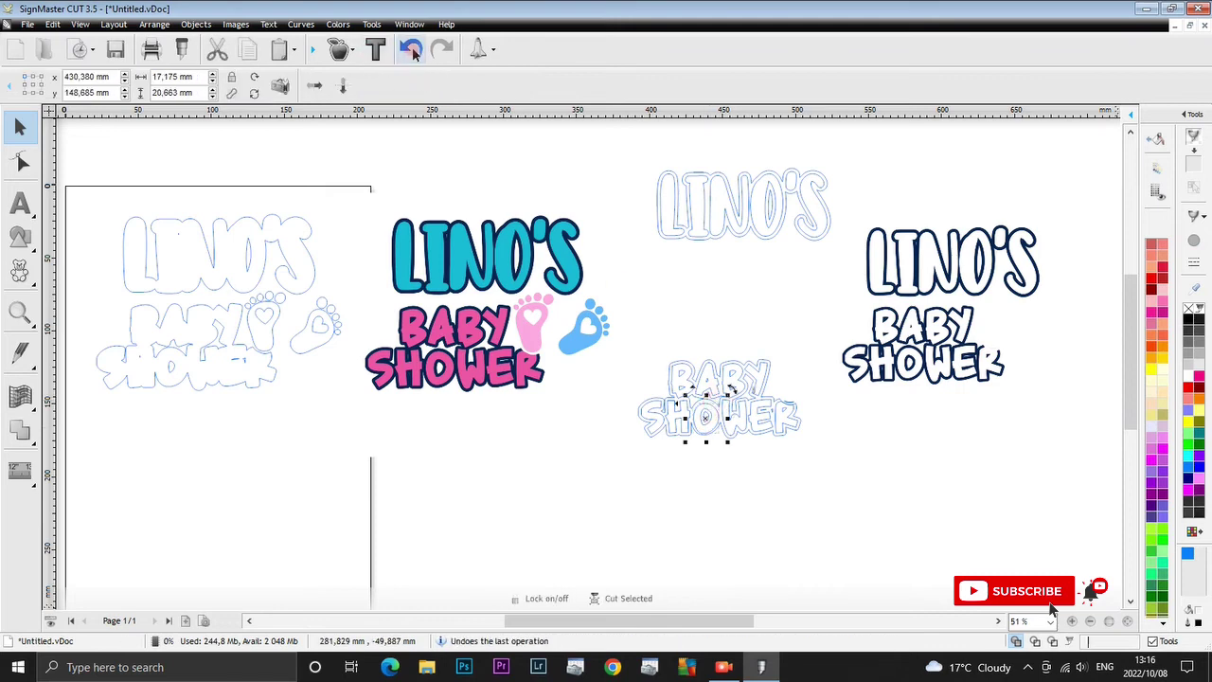
{"action": "left_click", "coordinate": [414, 52]}
{"action": "left_click", "coordinate": [711, 460]}
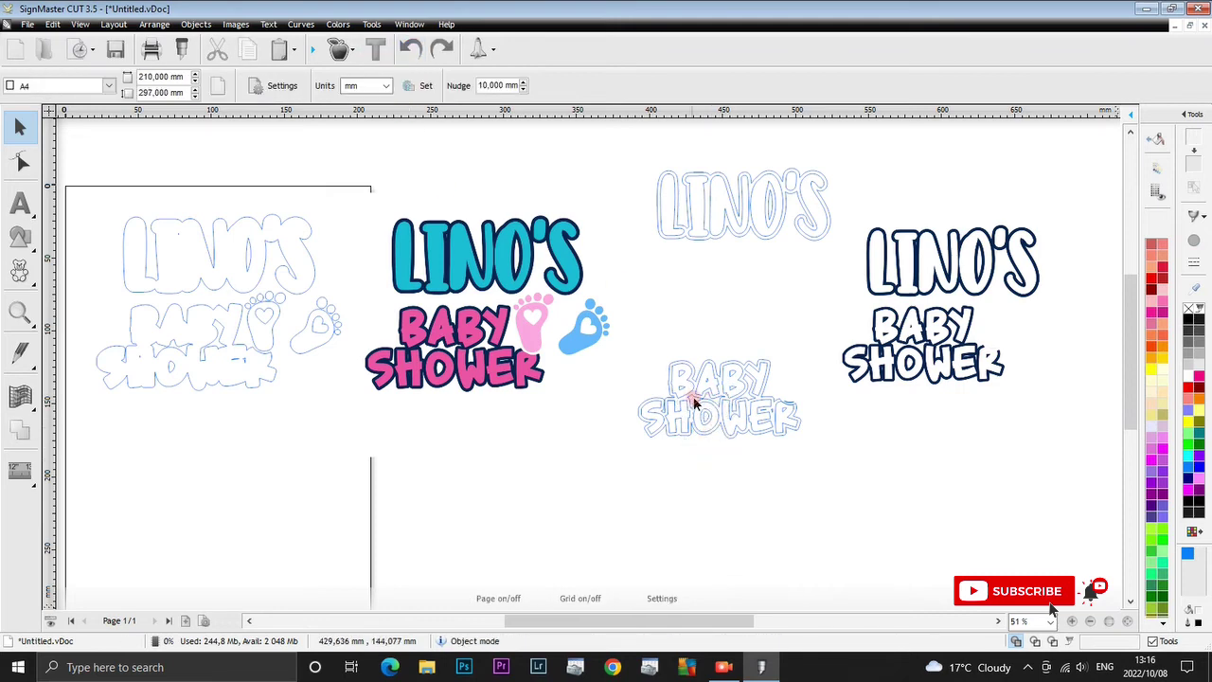
- Lift three small foot pieces out of BABY SHOWER into the gap below LINO'S
{"action": "left_click_drag", "start_coordinate": [694, 402], "coordinate": [701, 312]}
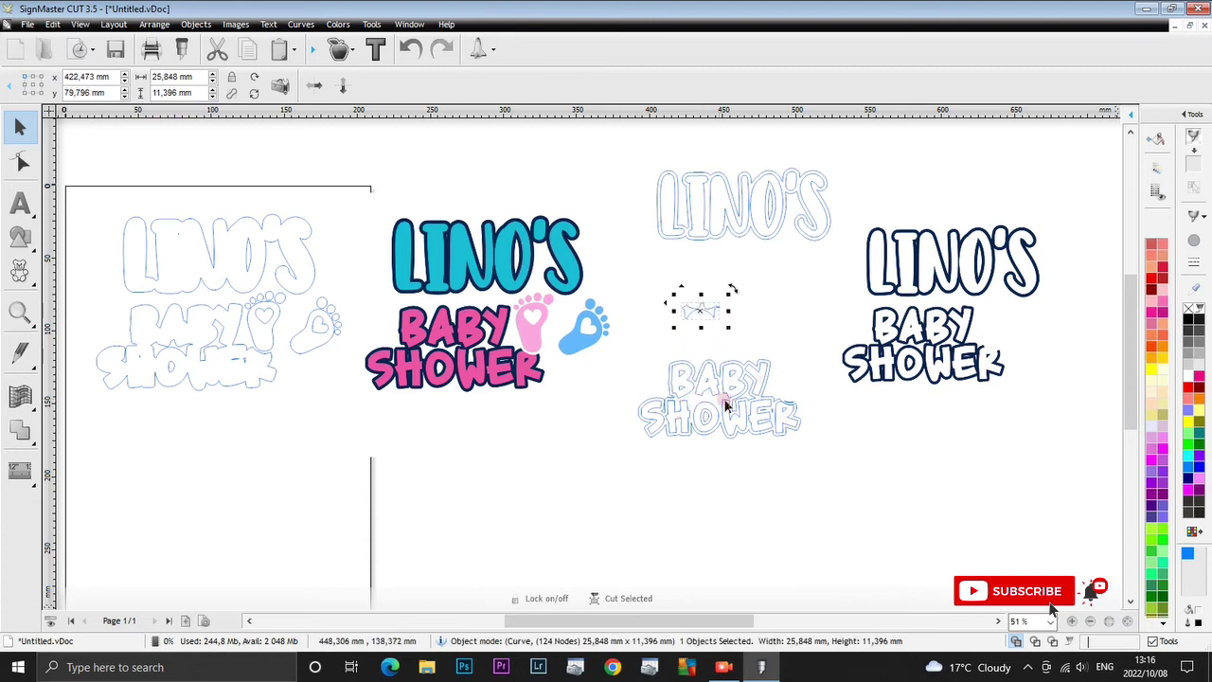
{"action": "left_click", "coordinate": [747, 392]}
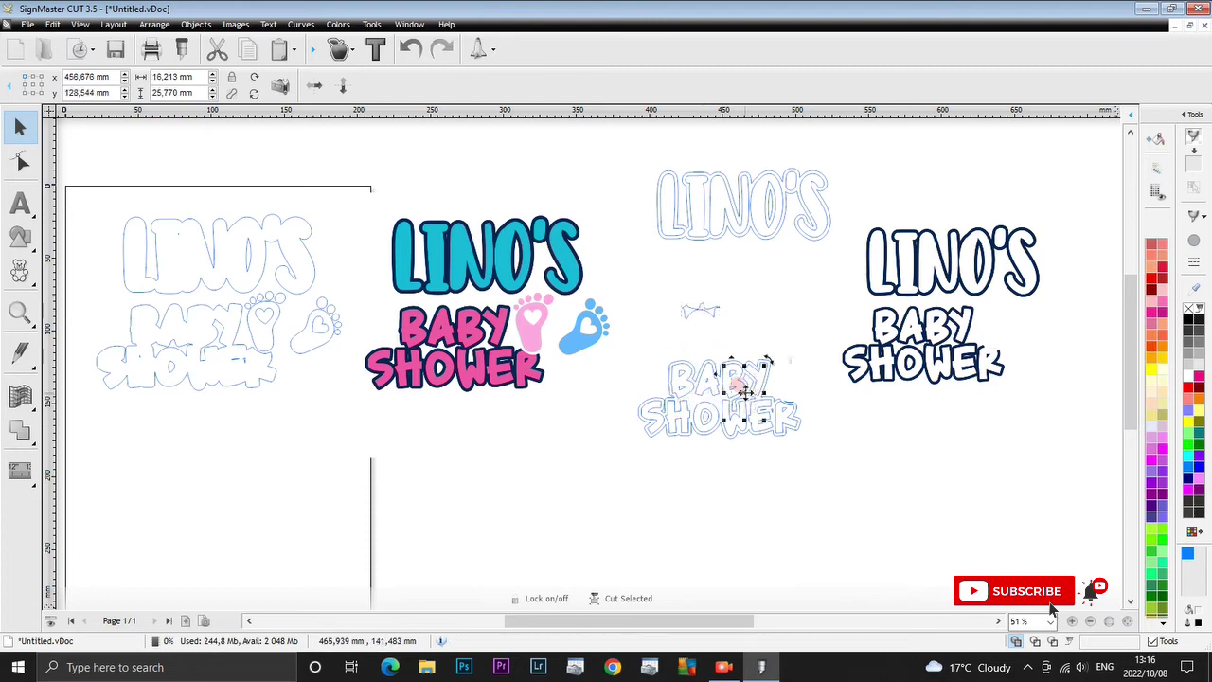
{"action": "left_click_drag", "start_coordinate": [745, 391], "coordinate": [760, 312]}
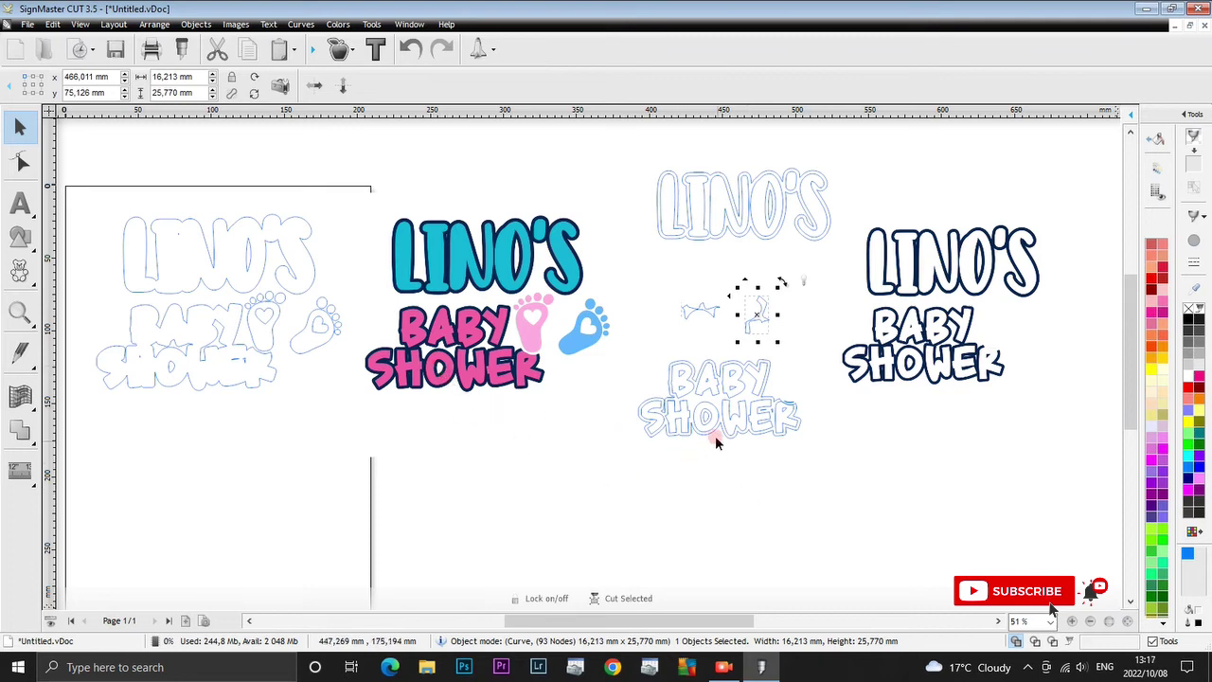
{"action": "left_click_drag", "start_coordinate": [706, 419], "coordinate": [666, 304]}
{"action": "left_click", "coordinate": [795, 448]}
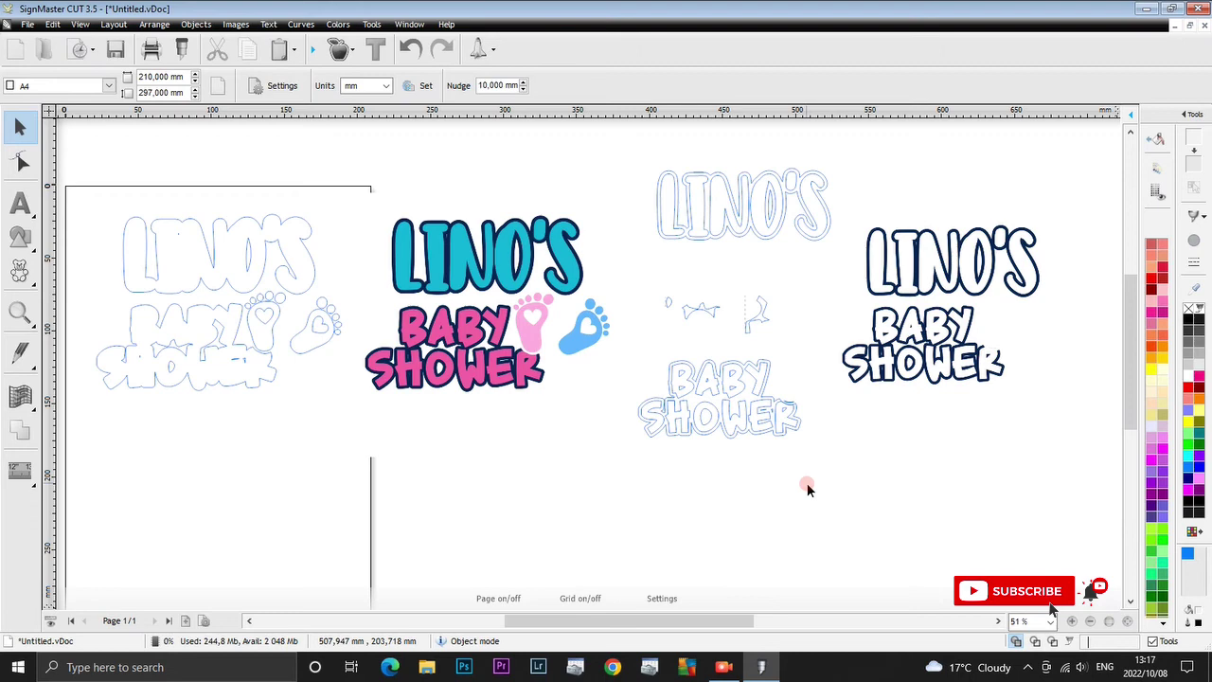
{"action": "scroll", "coordinate": [880, 379], "scroll_direction": "up", "scroll_amount": 1}
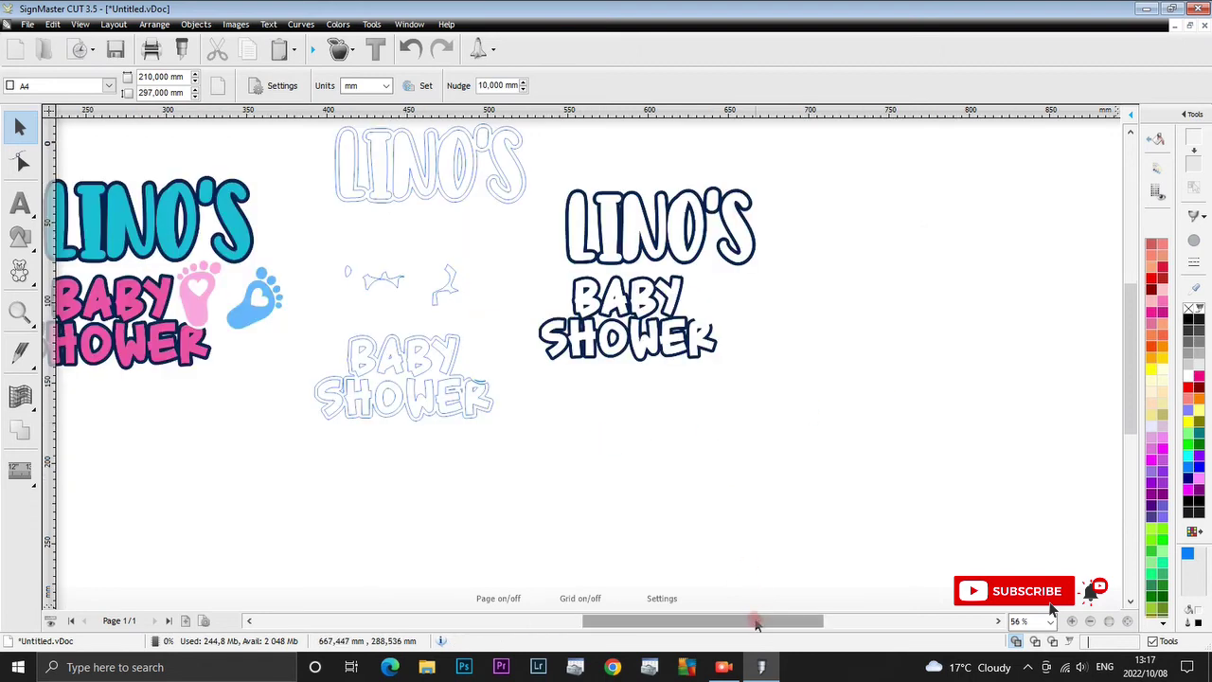
{"action": "left_click_drag", "start_coordinate": [758, 617], "coordinate": [667, 618]}
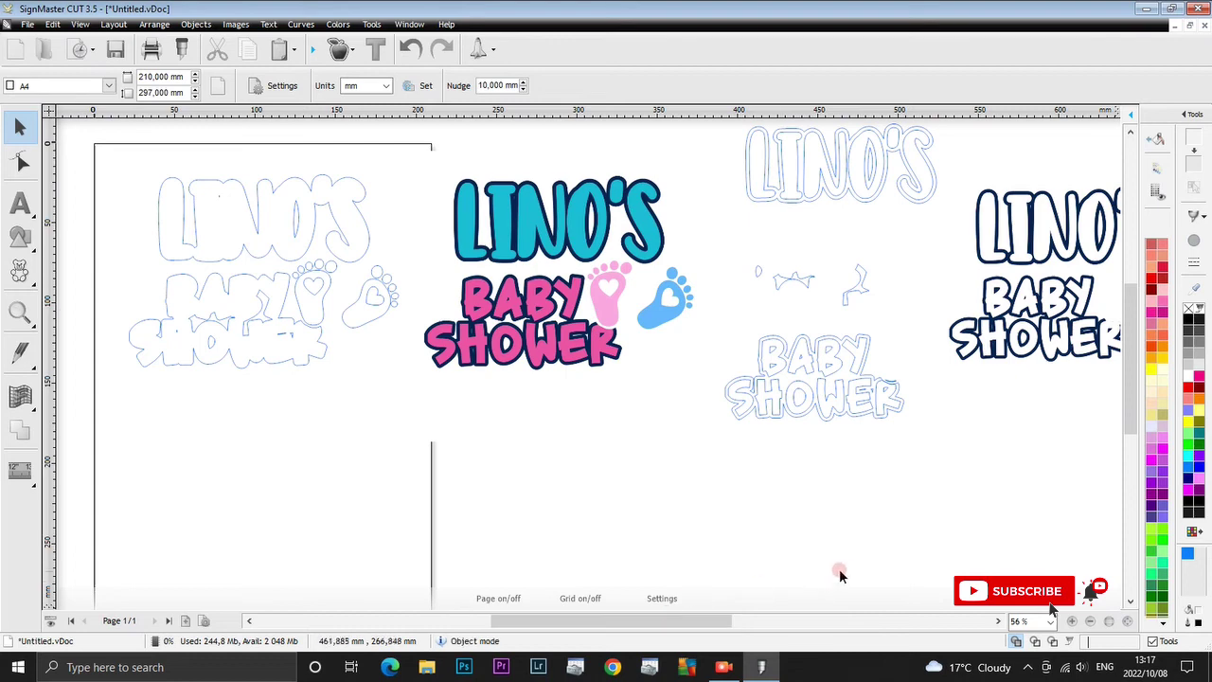
{"action": "left_click", "coordinate": [1127, 398]}
{"action": "left_click_drag", "start_coordinate": [1127, 397], "coordinate": [1128, 373]}
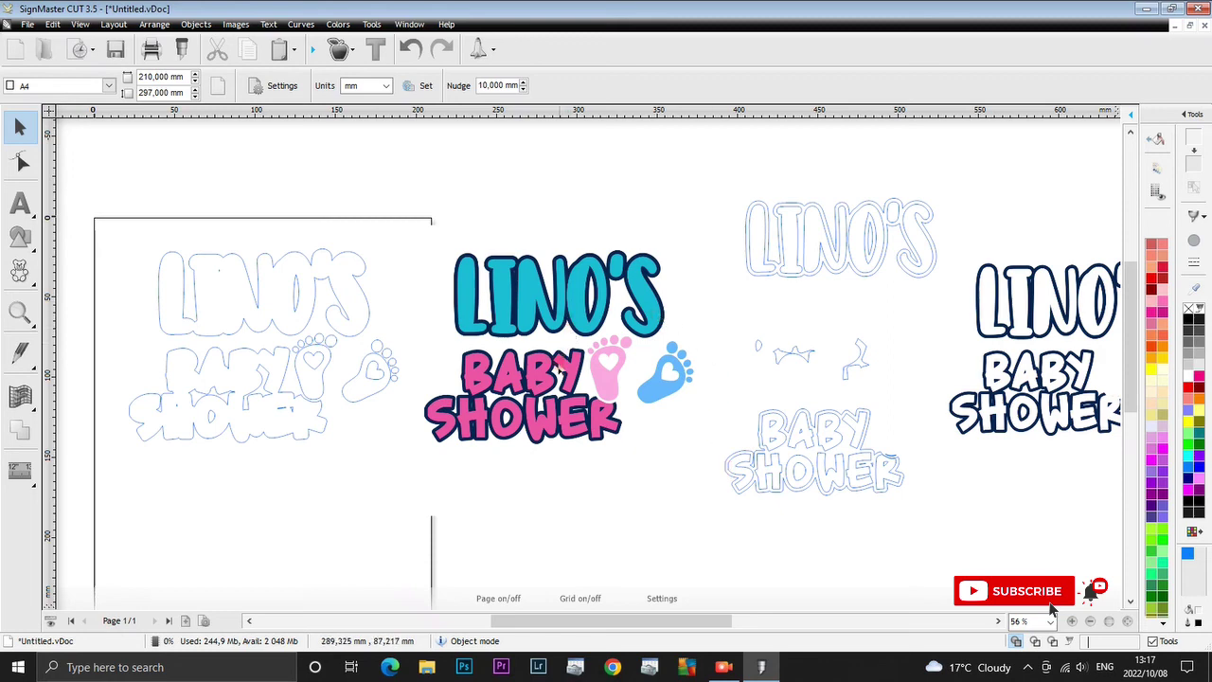
{"action": "left_click_drag", "start_coordinate": [670, 621], "coordinate": [690, 627]}
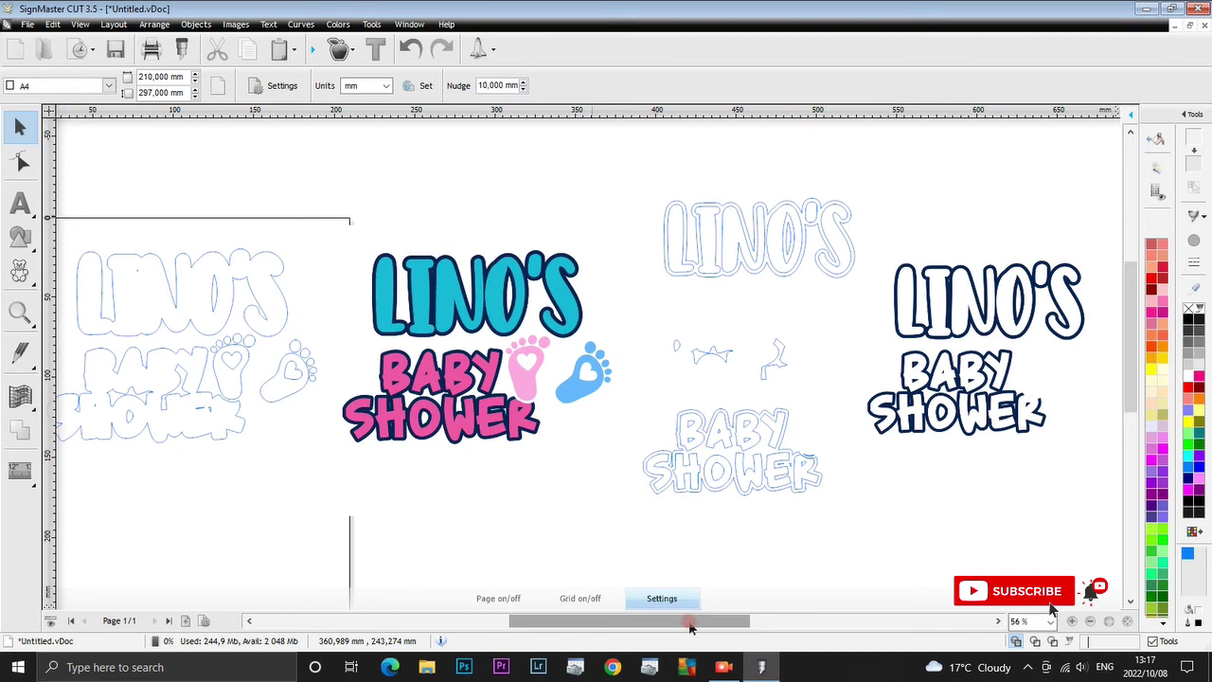
{"action": "left_click", "coordinate": [828, 558]}
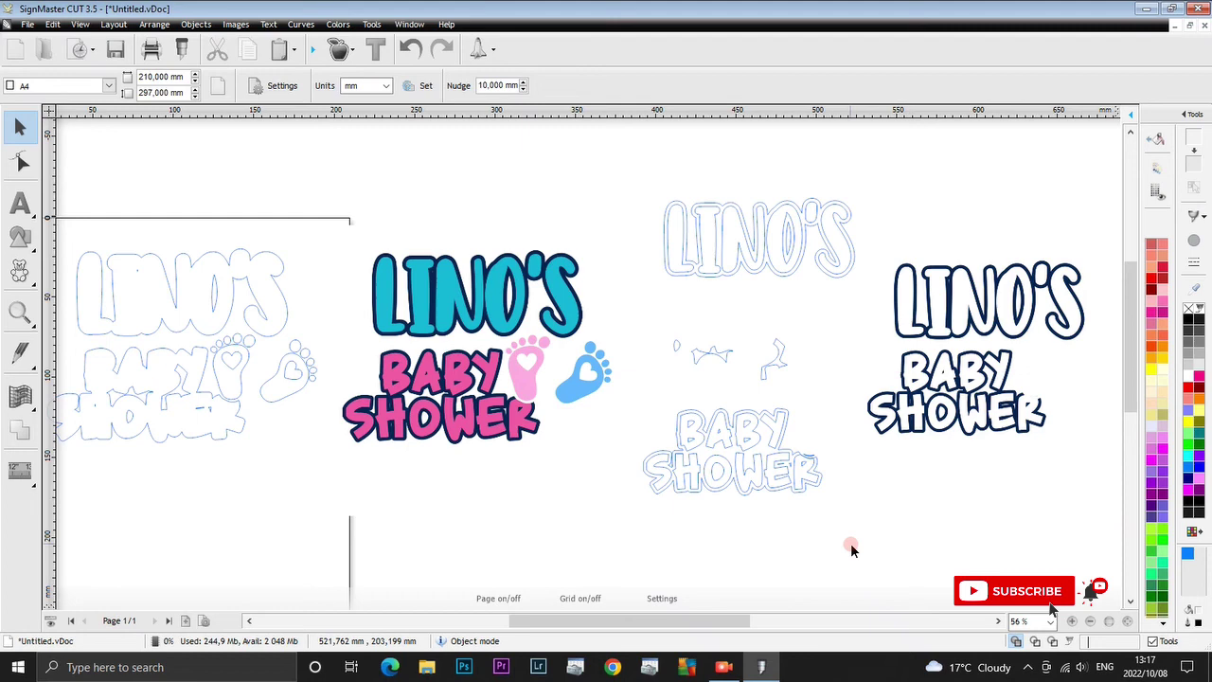
{"action": "left_click_drag", "start_coordinate": [736, 621], "coordinate": [736, 622]}
{"action": "left_click", "coordinate": [734, 622]}
{"action": "left_click_drag", "start_coordinate": [734, 621], "coordinate": [761, 620]}
{"action": "left_click", "coordinate": [836, 571]}
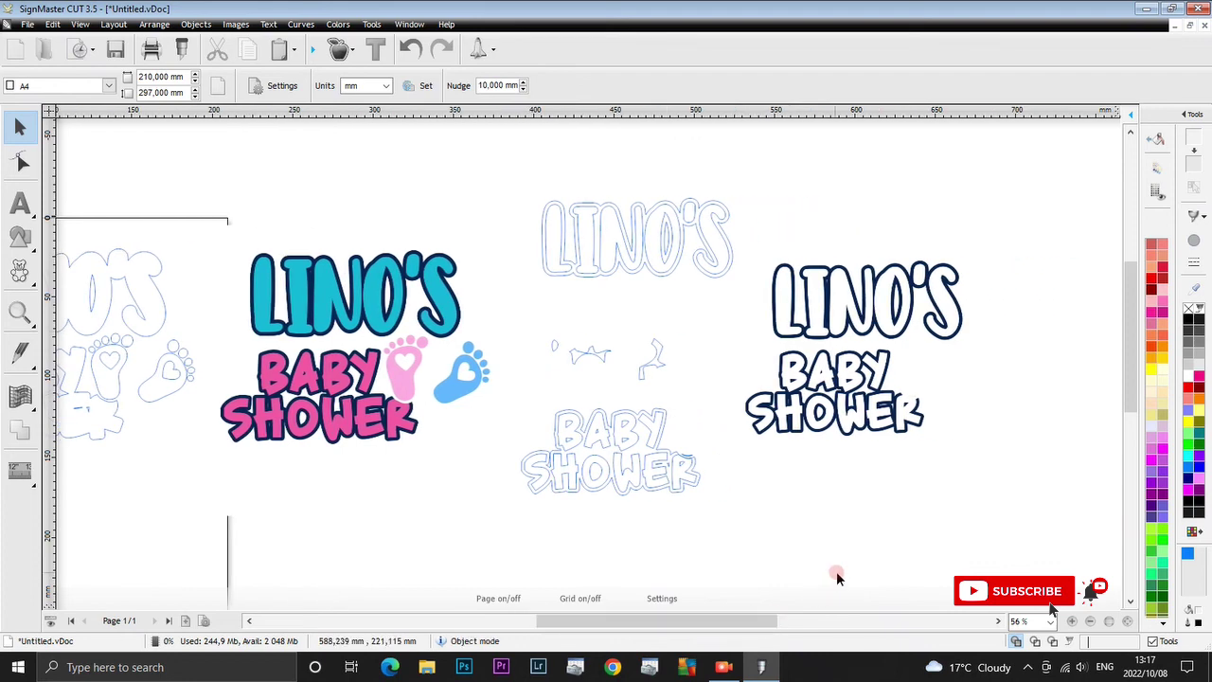